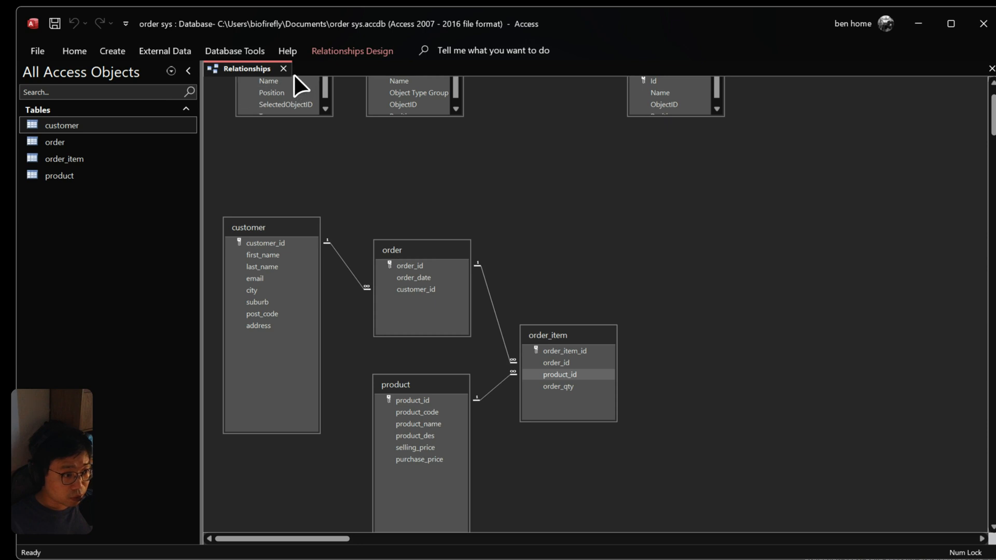
- Close the Relationships diagram linking the customer, order, order_item and product tables
click(283, 68)
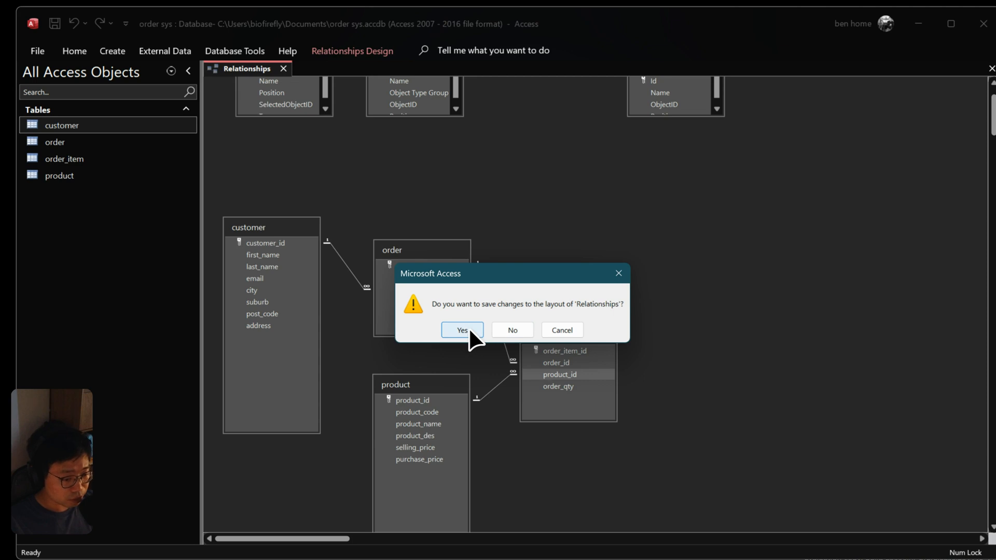
- Keep the relationship layout, open the customer table and enter the customer's name and e-mail
click(462, 330)
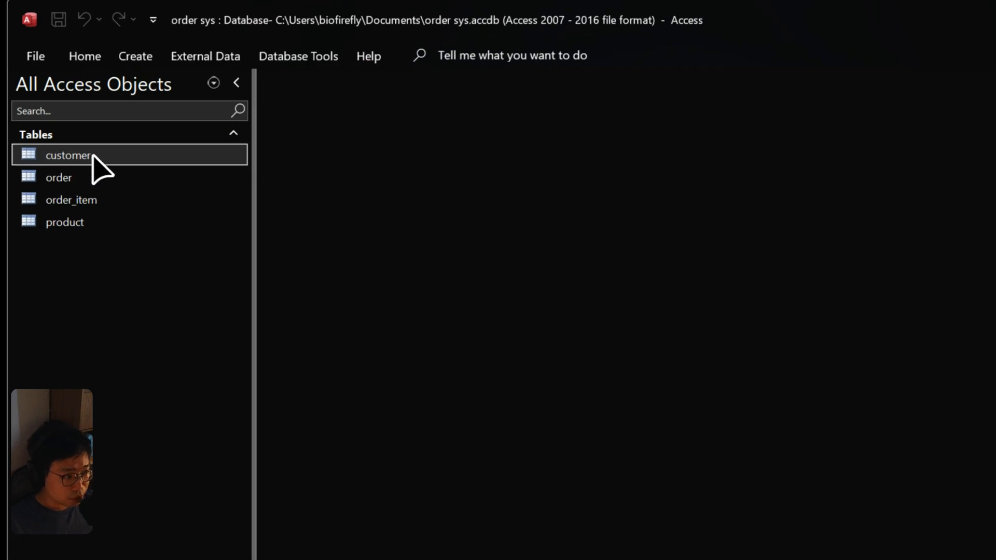
double_click(94, 156)
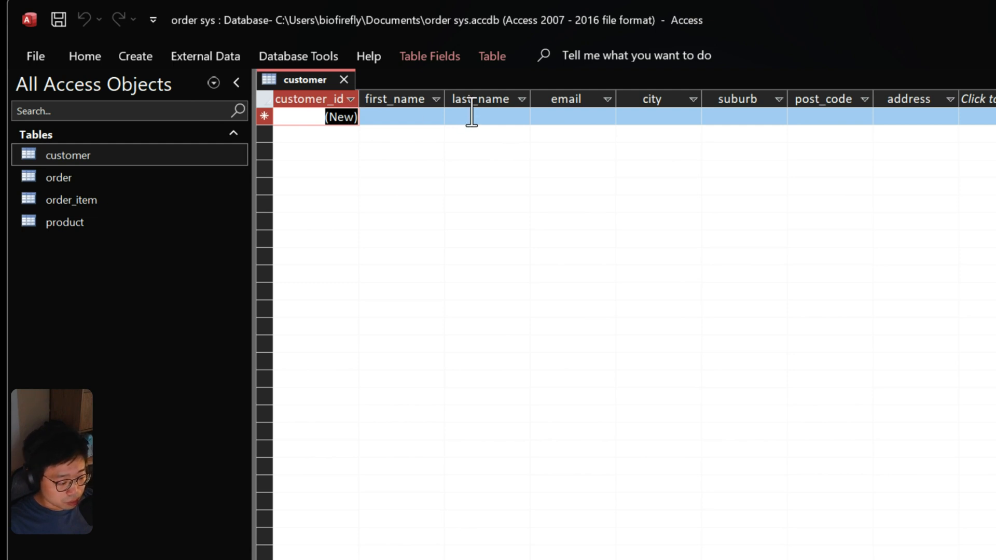
key(Tab)
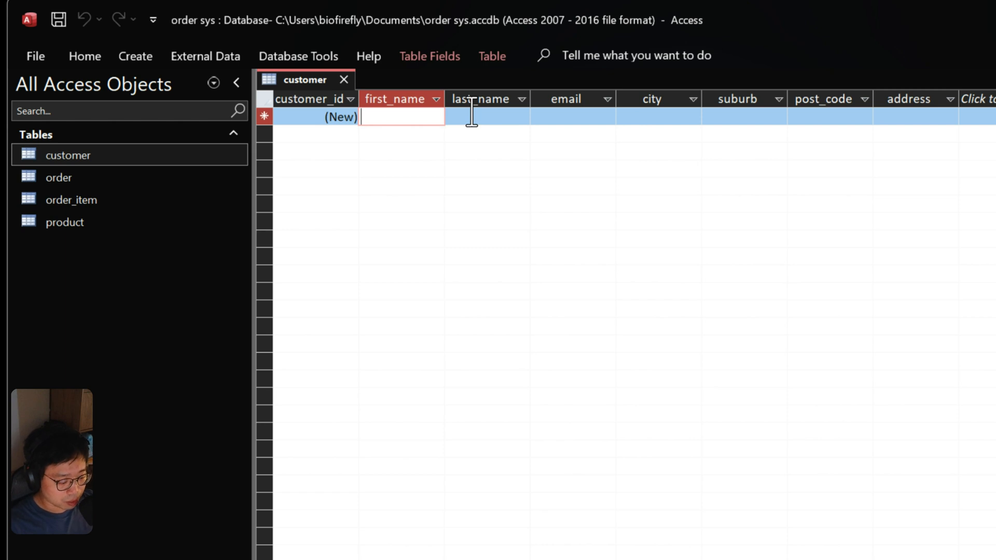
text(Ben)
key(Tab)
text(Bi)
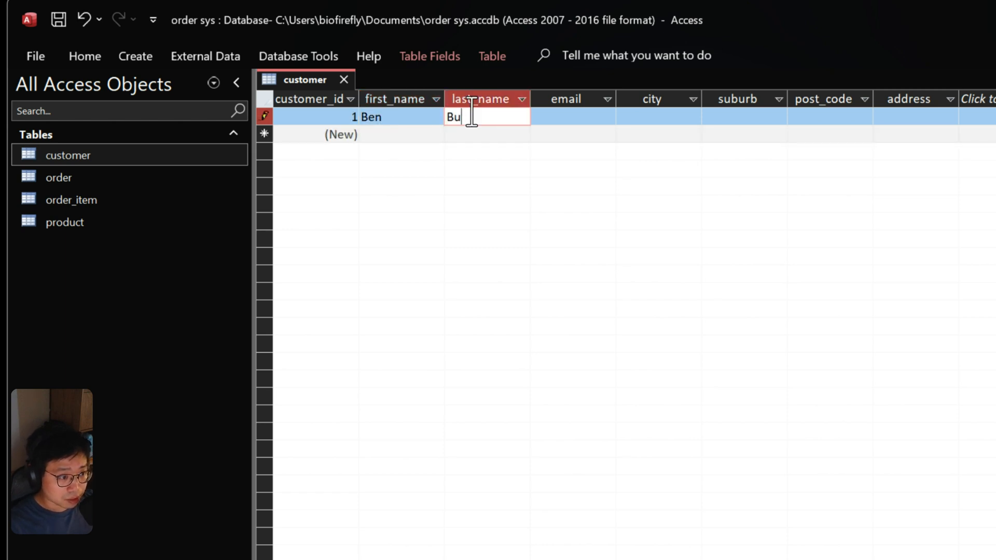
text(o)
key(Tab)
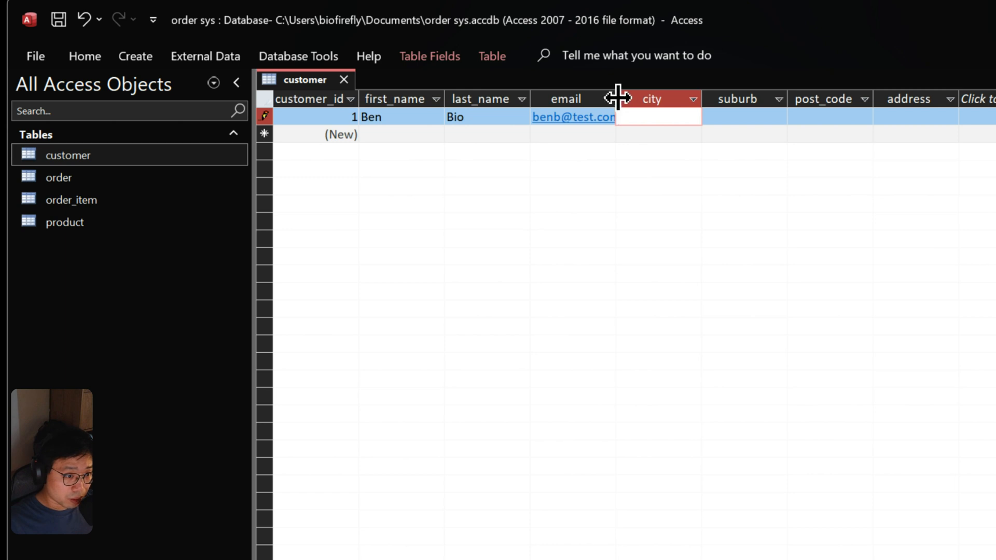
key(ctrl+s)
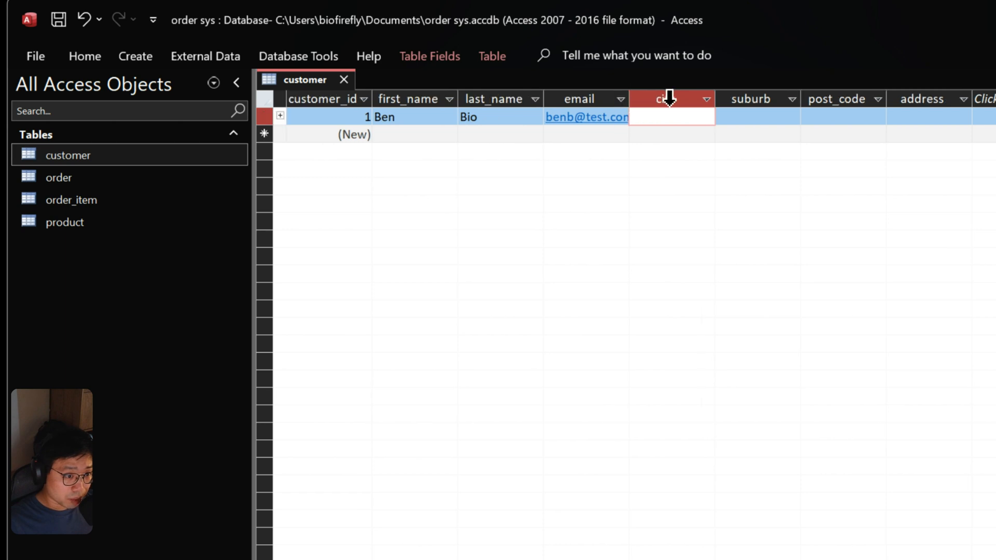
drag(630, 98, 680, 99)
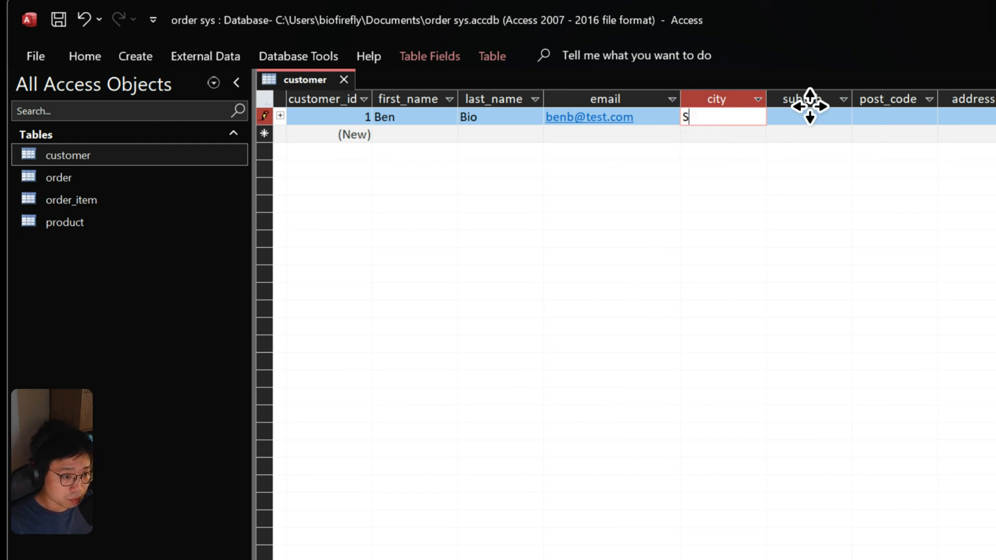
- Fill in the customer's city, suburb, post code and street address to finish the record
key(BackSpace)
key(BackSpace)
text(ydney)
key(Tab)
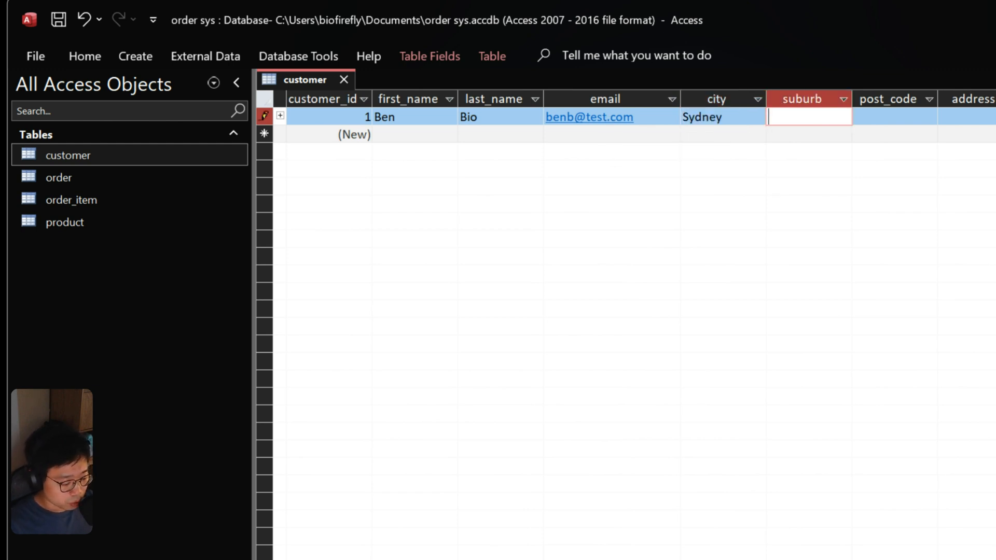
text(Bu)
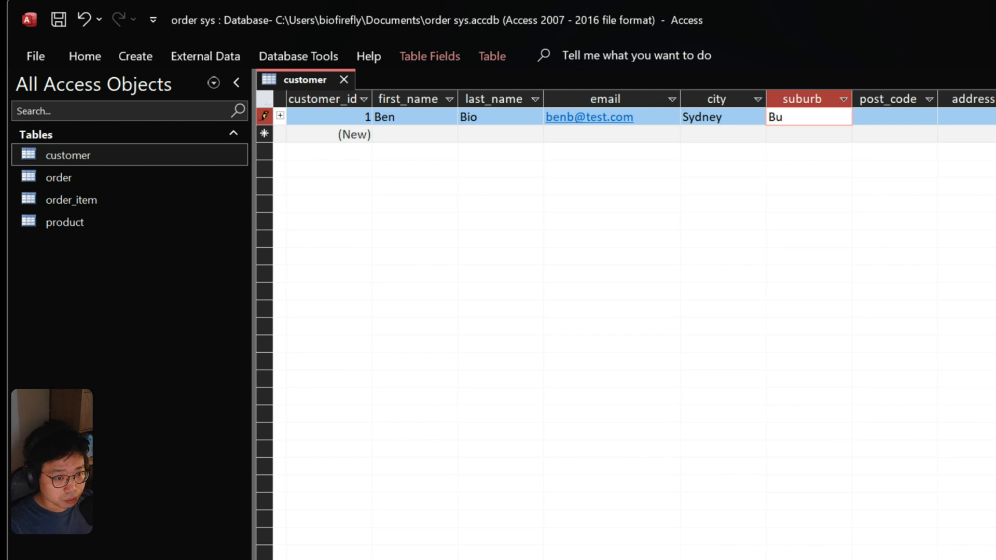
text(rwood)
key(Tab)
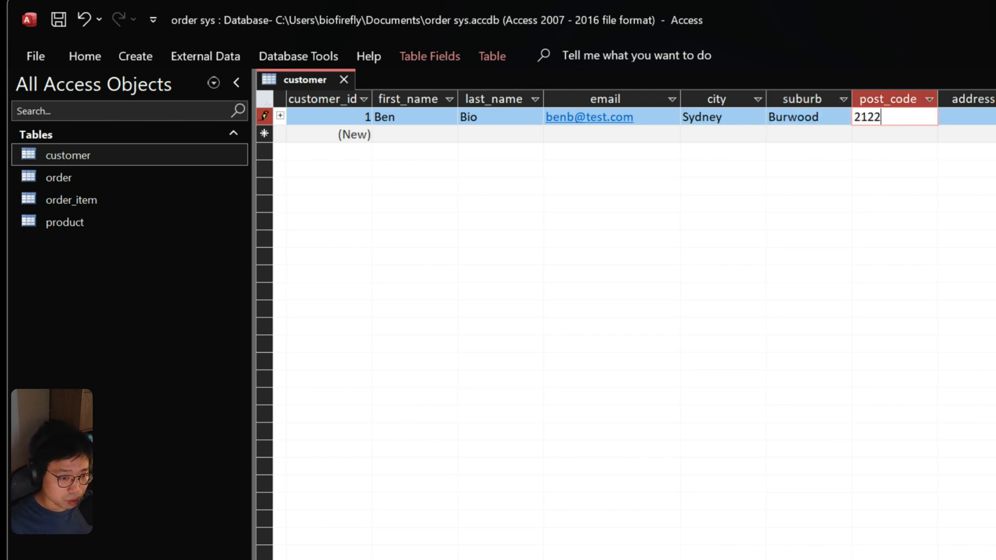
key(Tab)
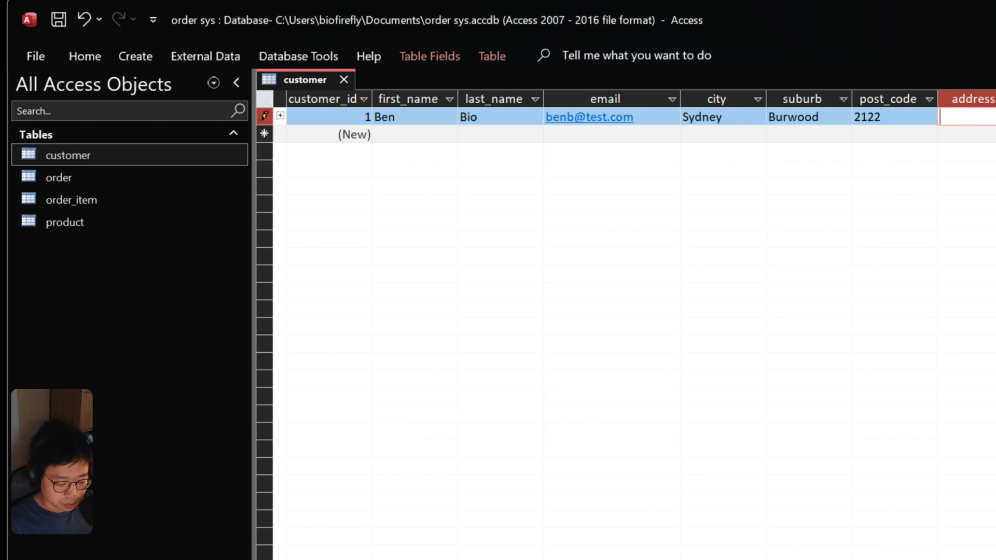
text(coop)
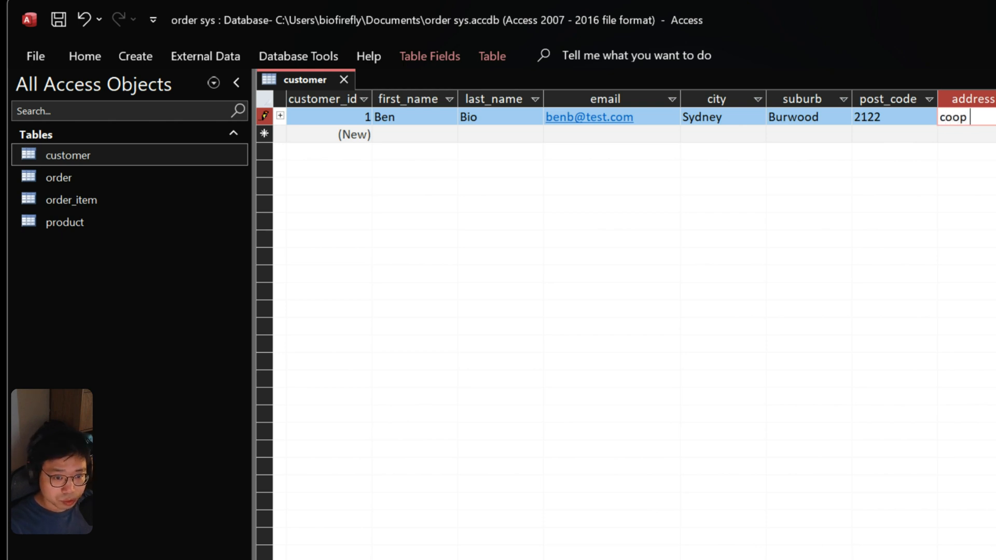
text(street)
key(Tab)
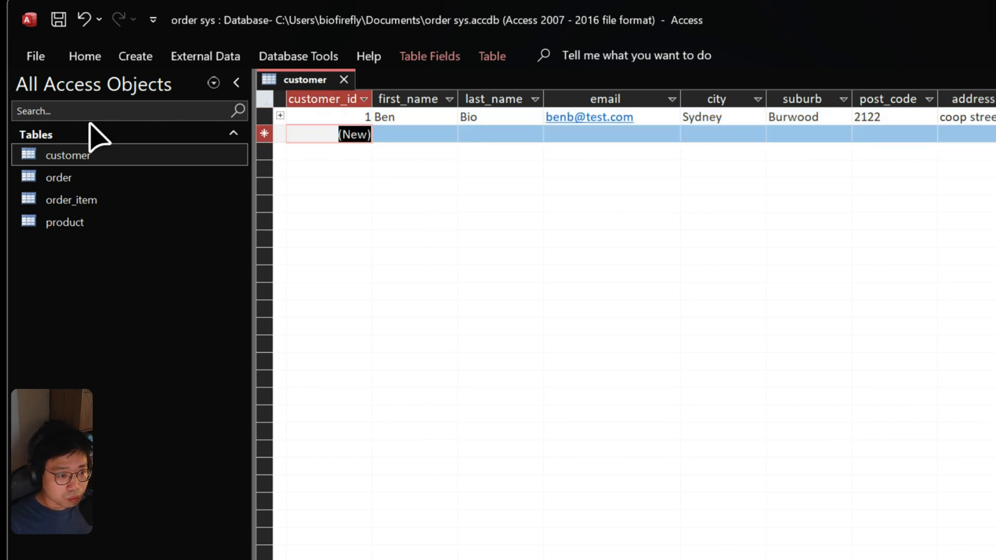
- Expand and collapse the customer's related-orders subdatasheet
click(280, 115)
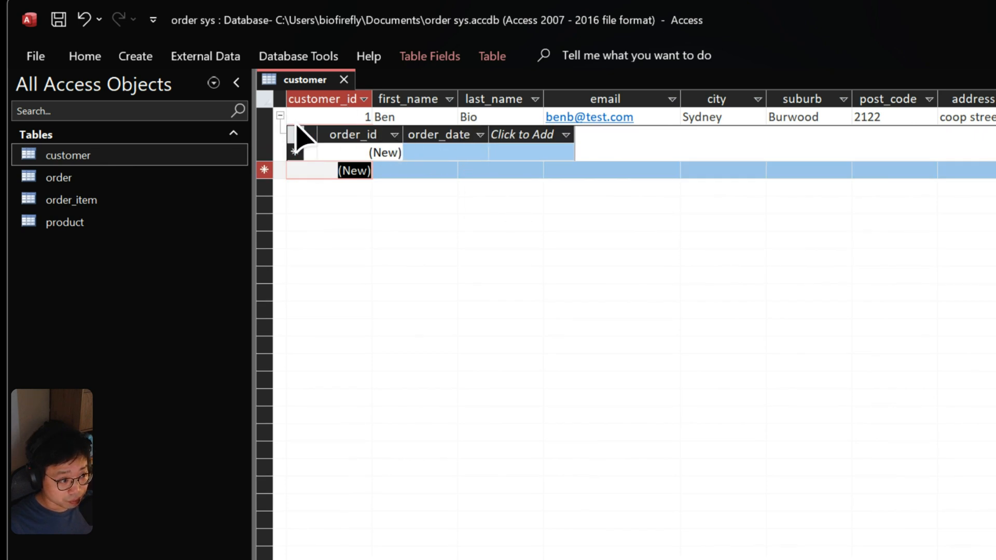
click(281, 116)
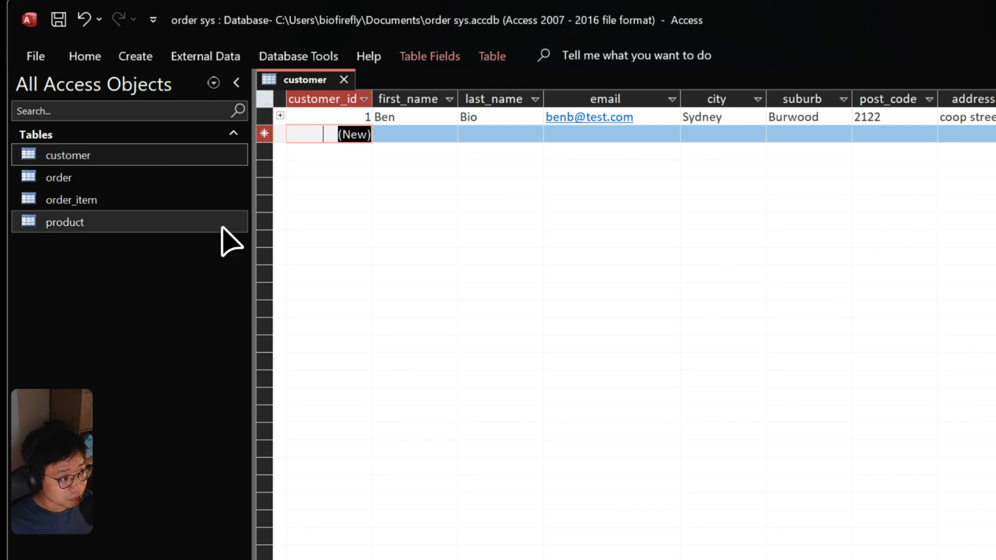
click(134, 177)
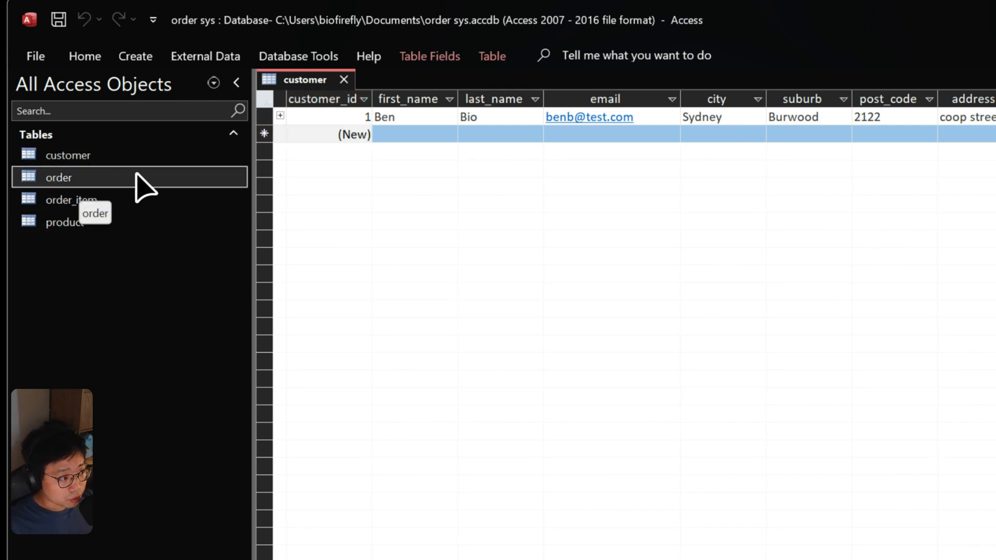
- Open the order table and set a new order's date to 01/12/2023
double_click(125, 178)
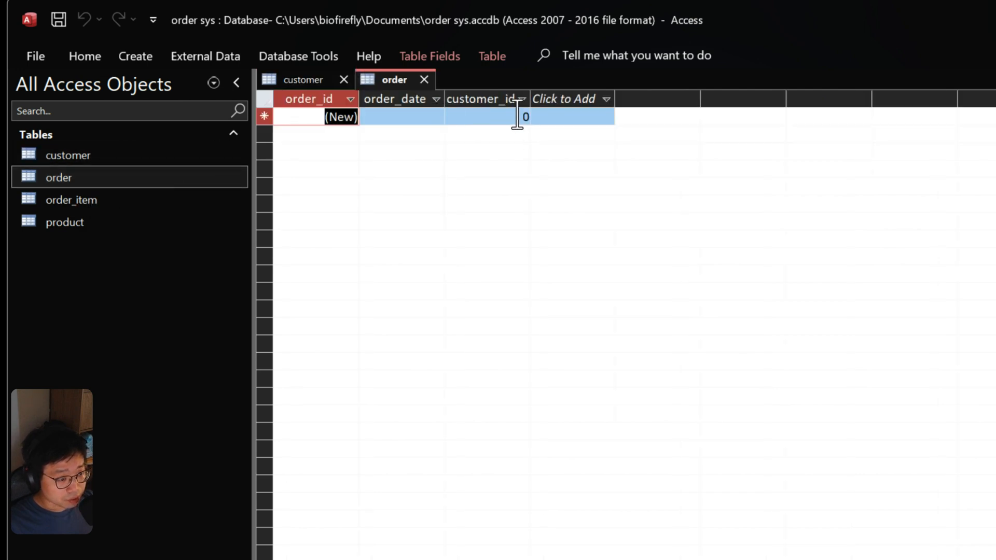
click(404, 115)
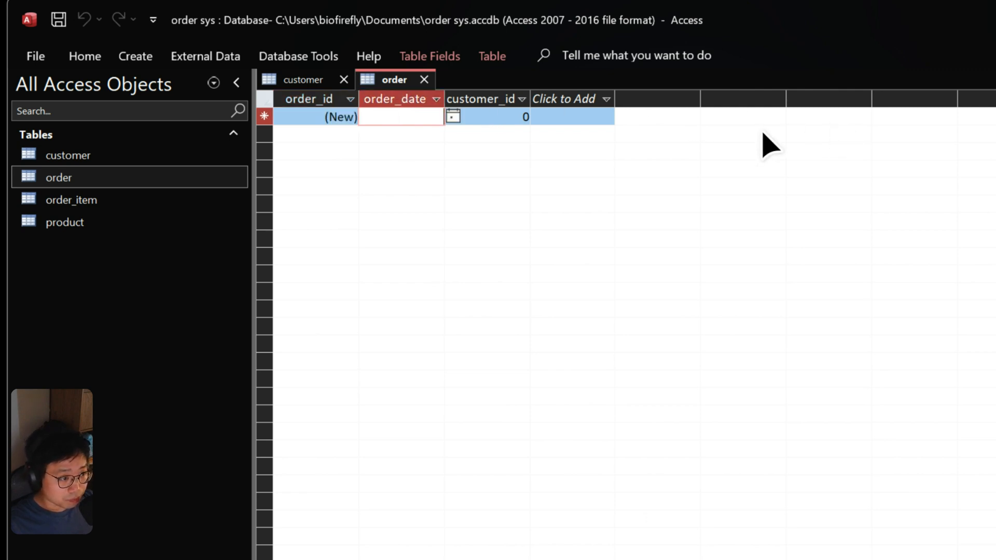
click(453, 117)
click(404, 171)
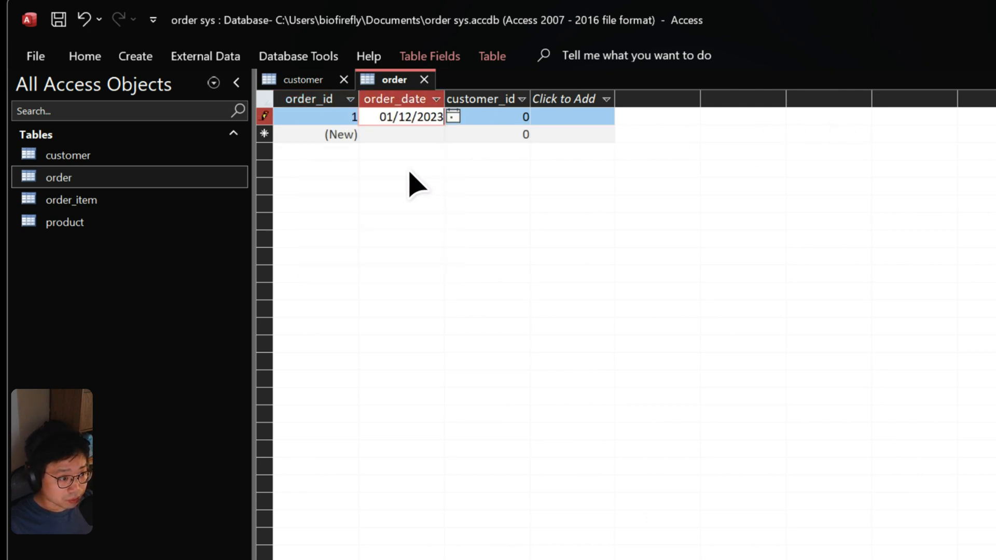
- Enter customer_id 2, dismiss the missing-customer error, and reopen the Relationships diagram
click(509, 116)
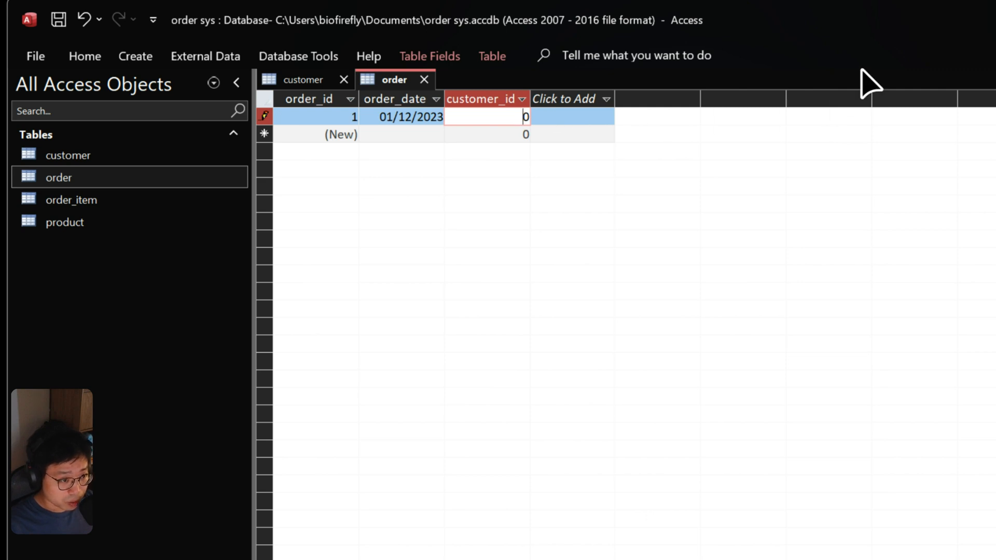
text(2)
key(Return)
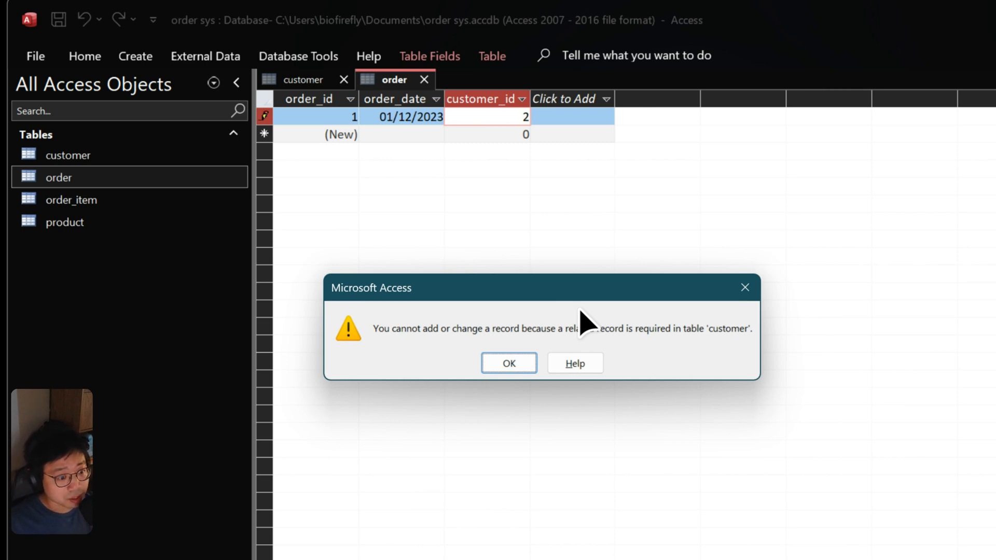
click(745, 287)
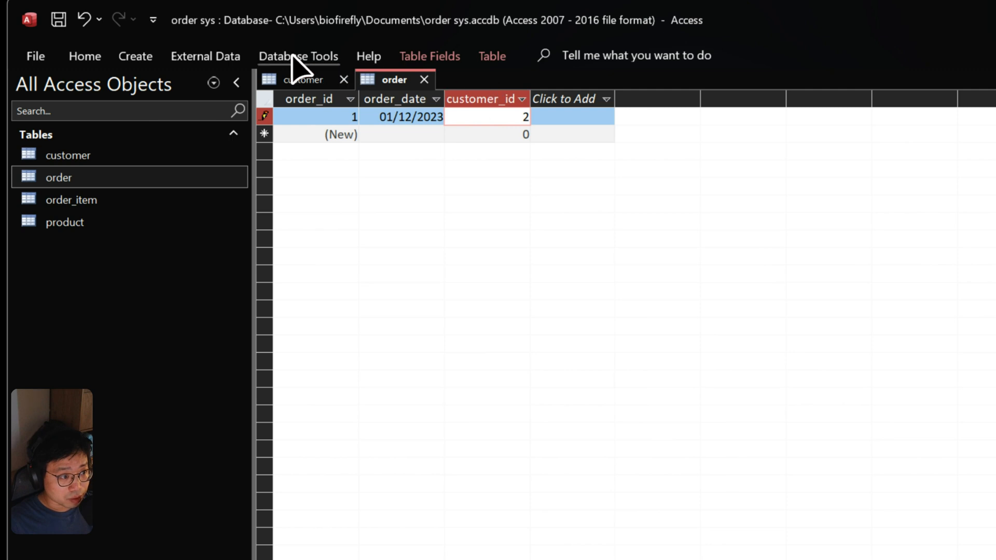
click(326, 58)
click(249, 100)
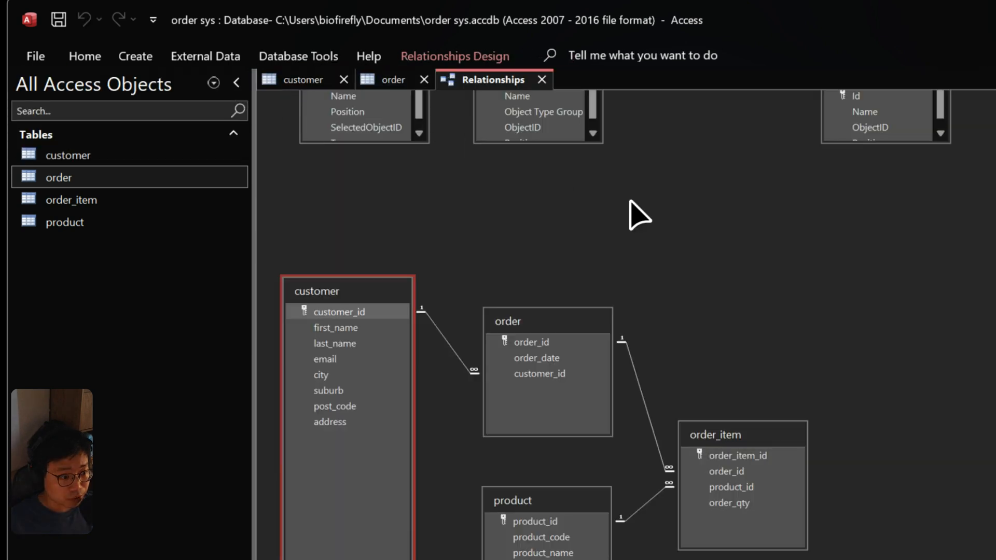
double_click(446, 340)
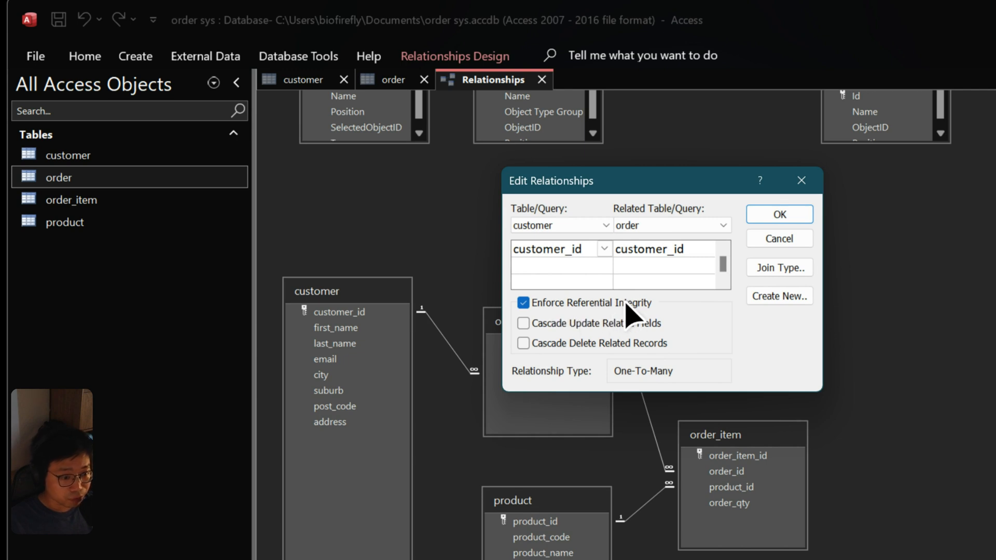
drag(661, 184, 855, 179)
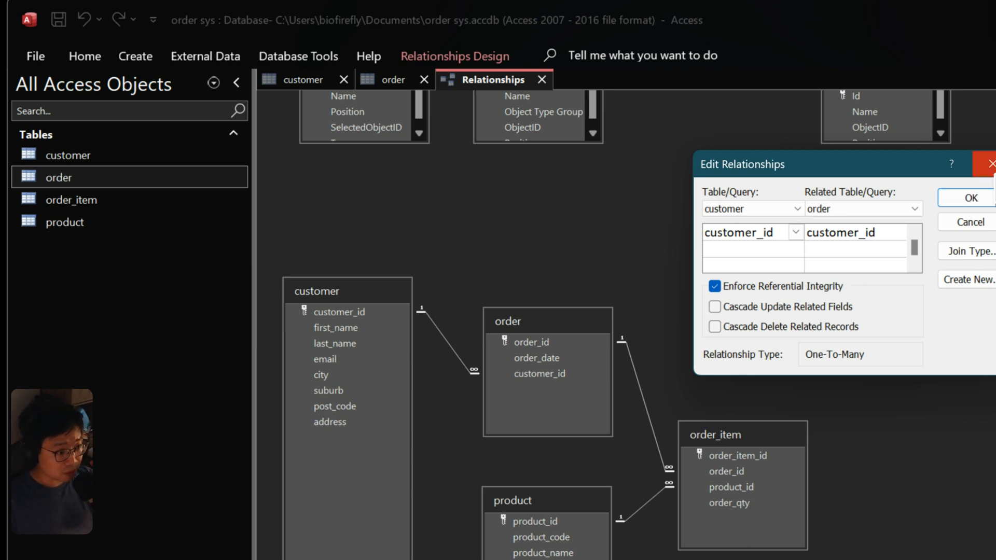
click(988, 164)
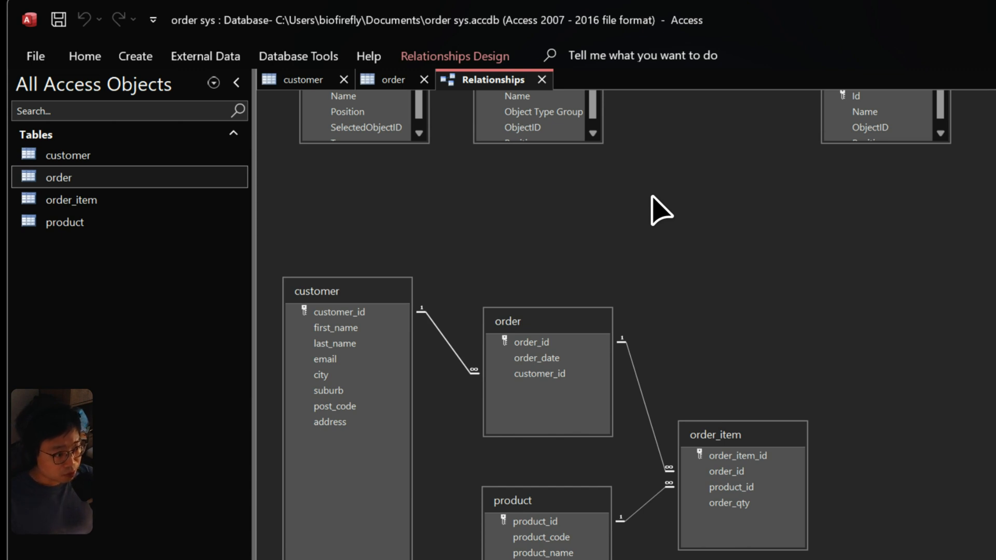
- Delete the original order record from the order table
double_click(118, 183)
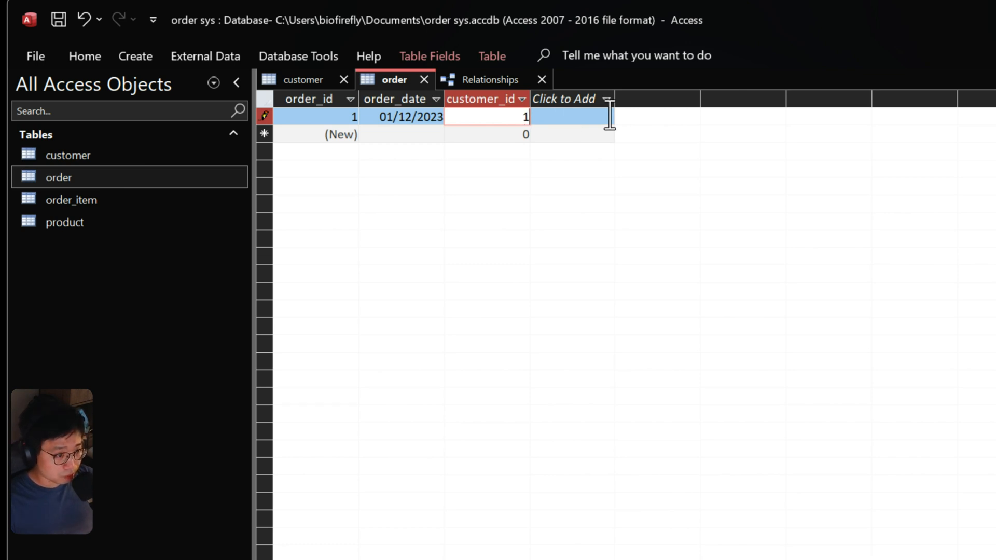
key(Tab)
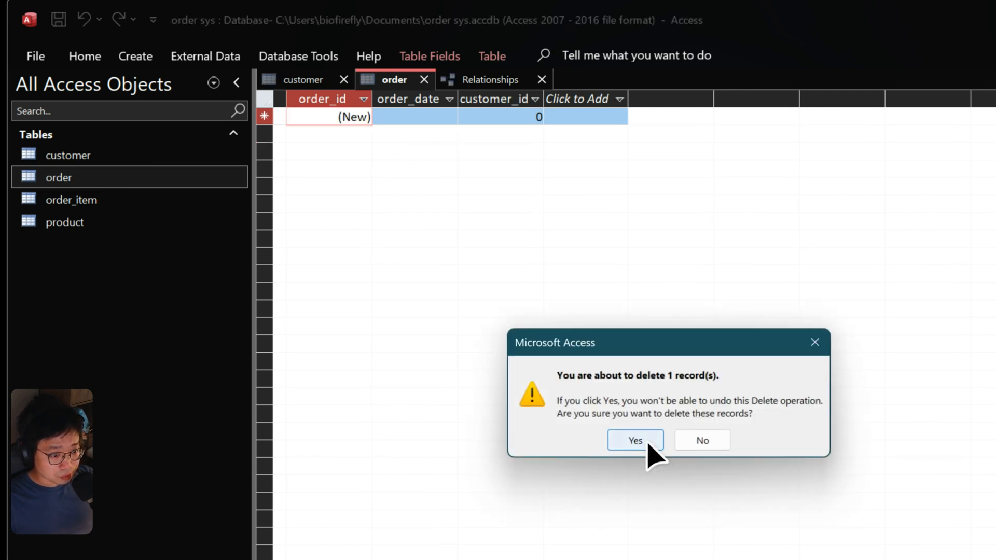
click(650, 442)
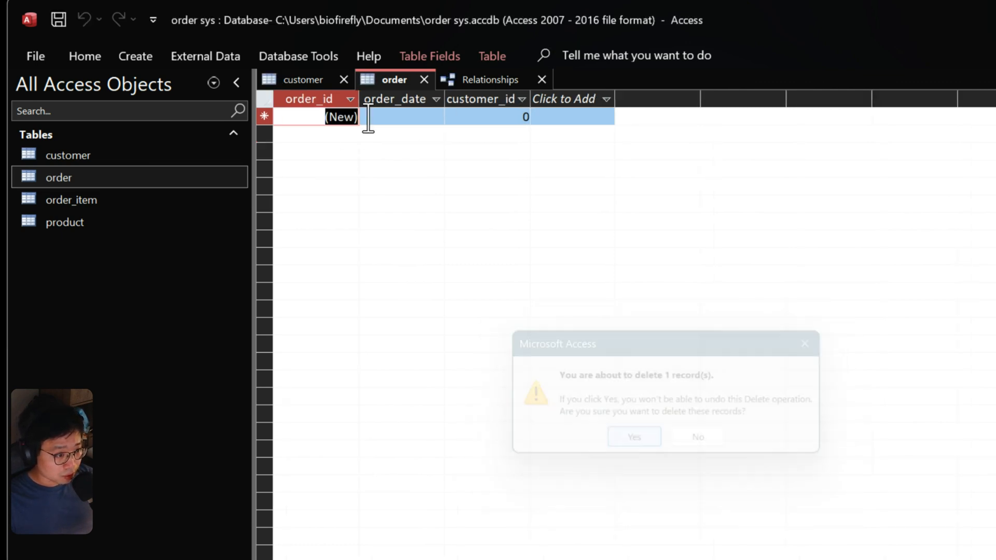
click(153, 153)
- Add an order dated 01/12/2023 under customer 1 through its subdatasheet, then check the order table
double_click(118, 155)
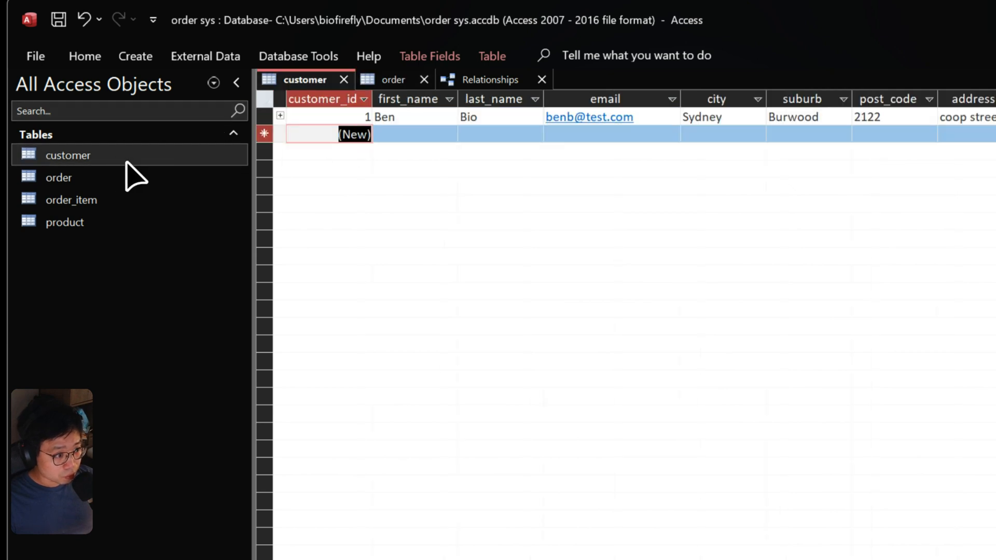
click(280, 116)
click(426, 151)
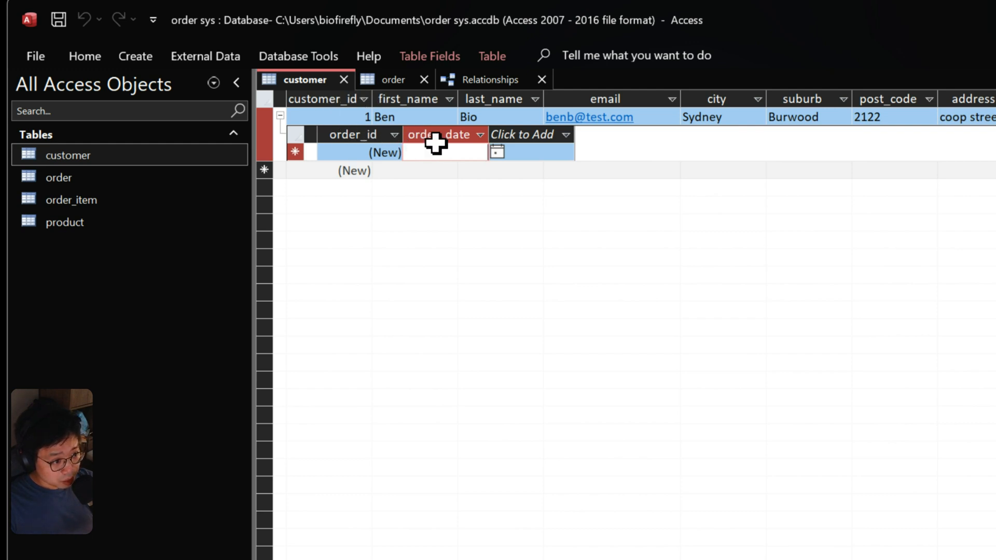
click(497, 153)
click(450, 207)
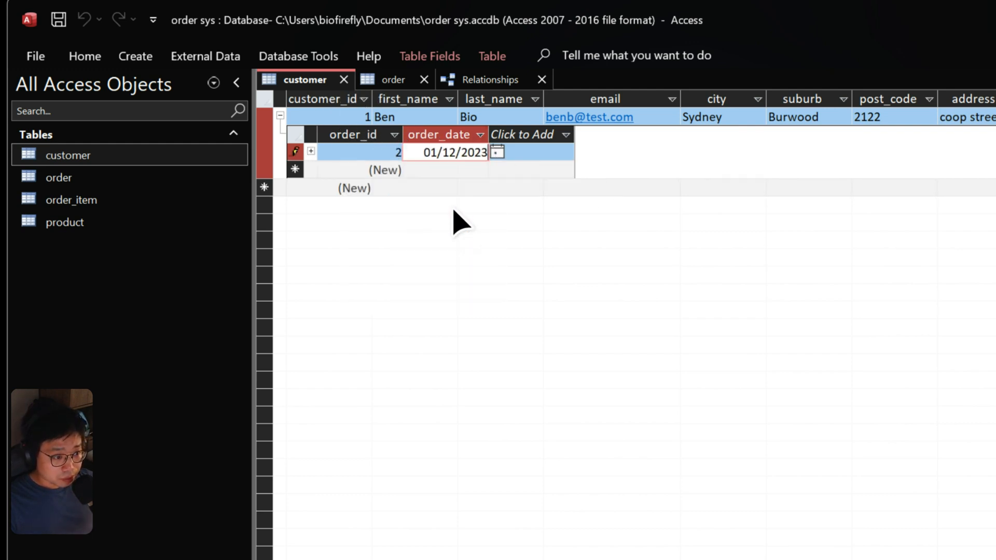
double_click(155, 179)
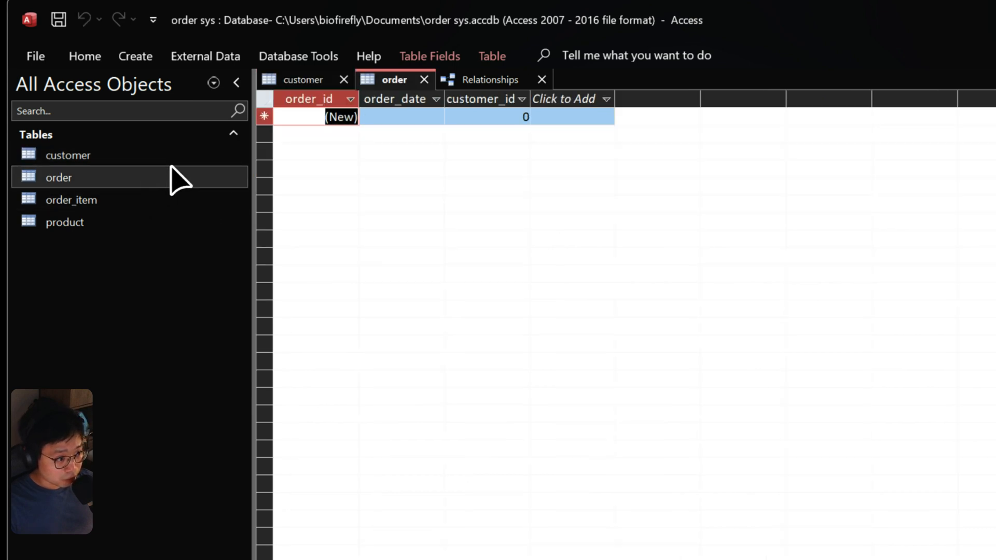
double_click(147, 159)
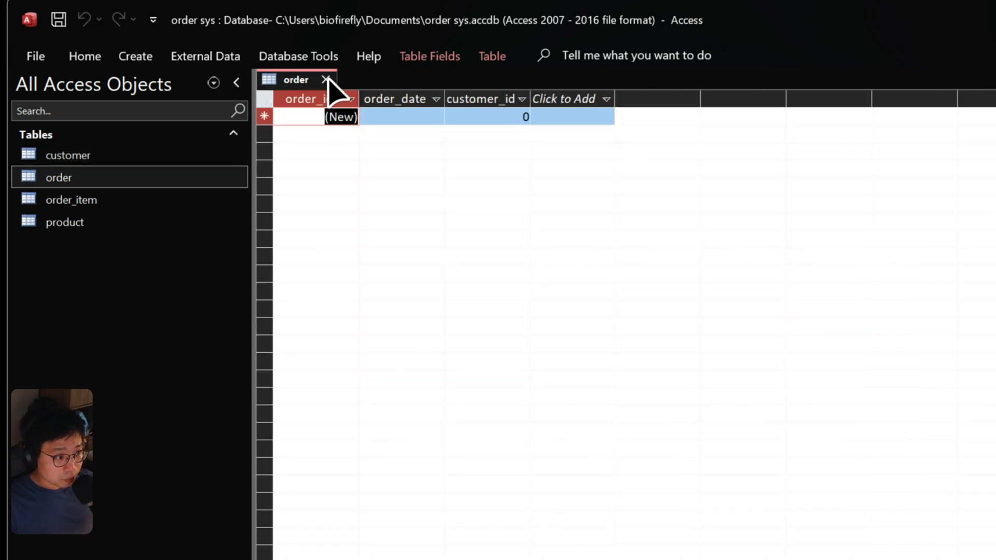
- Reopen the order table, try adding product_id 1 to order 2, and dismiss the integrity error
click(329, 79)
double_click(123, 184)
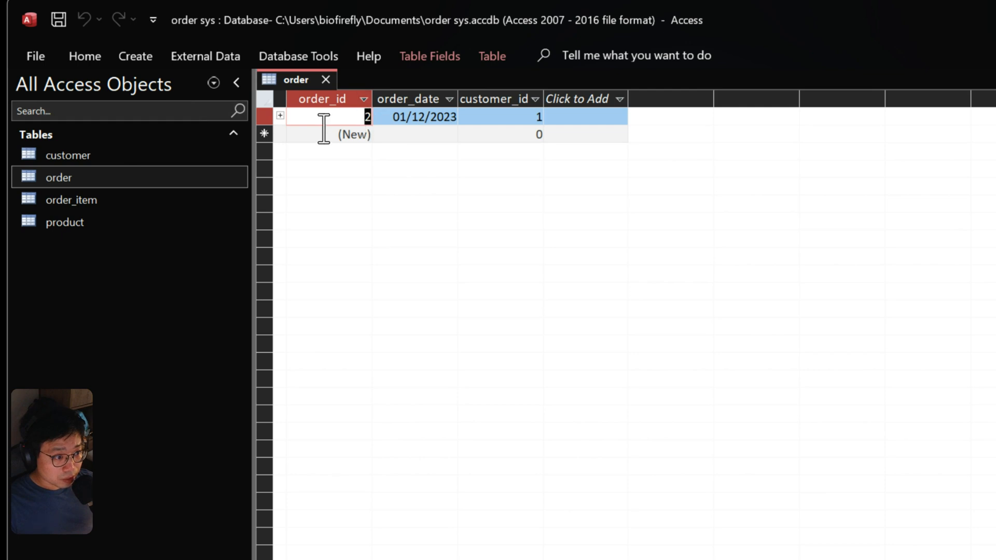
click(280, 115)
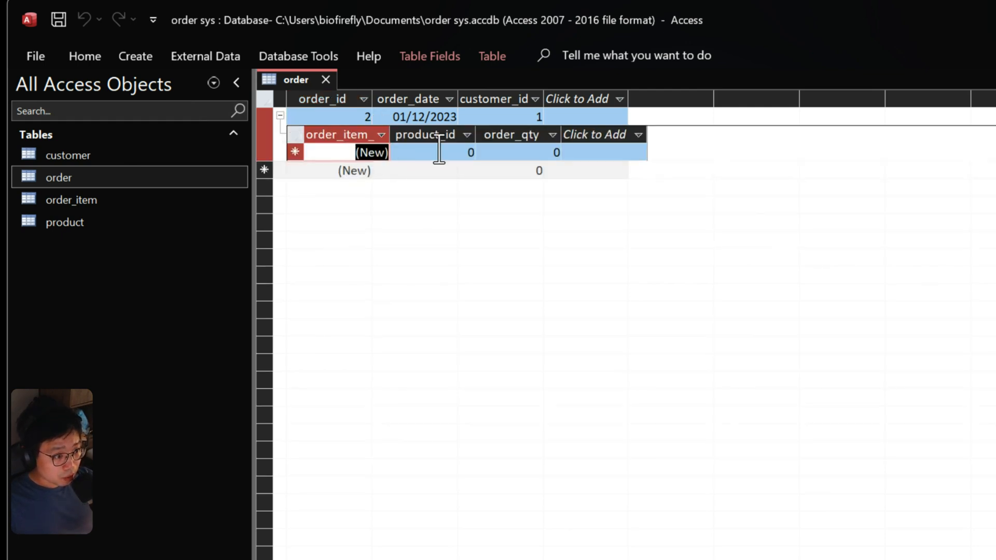
key(Tab)
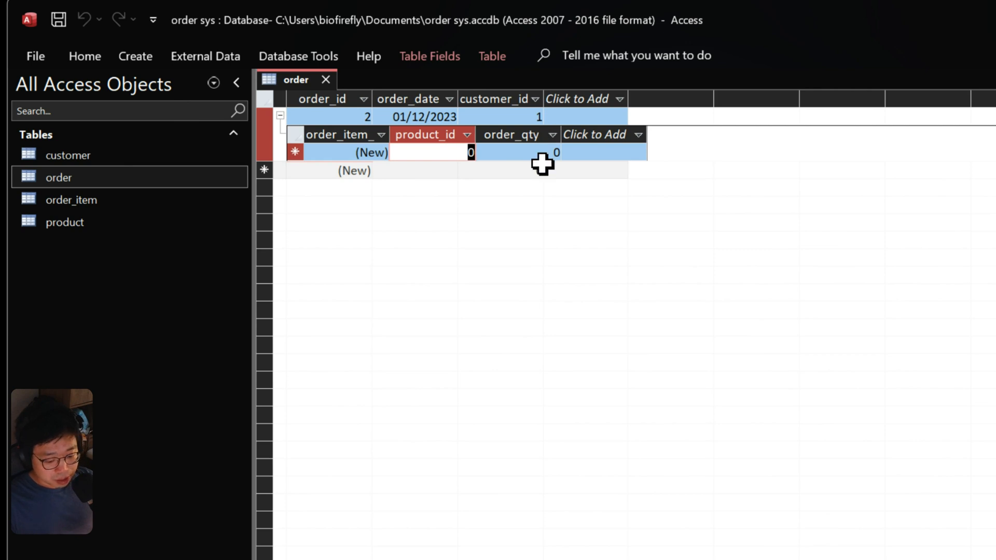
text(1)
key(Tab)
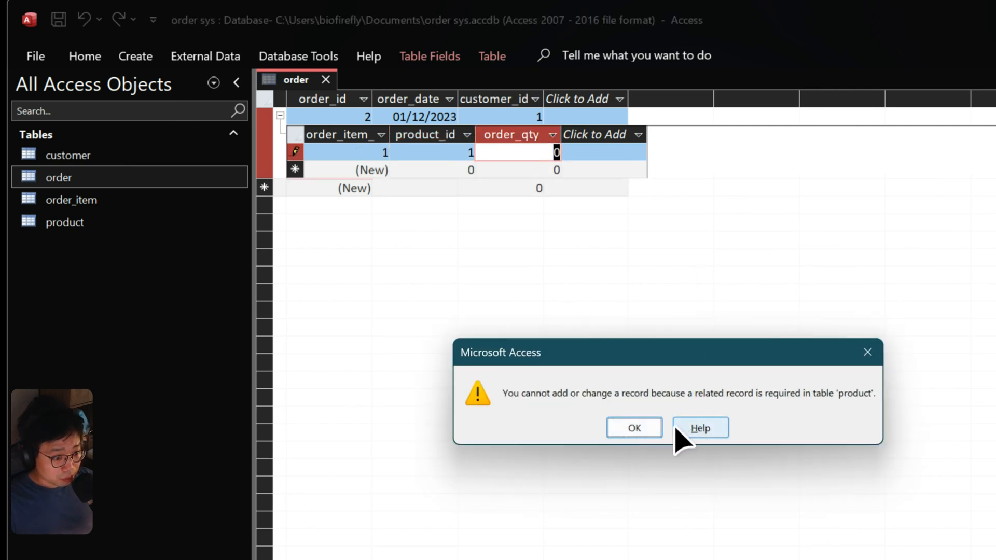
click(656, 429)
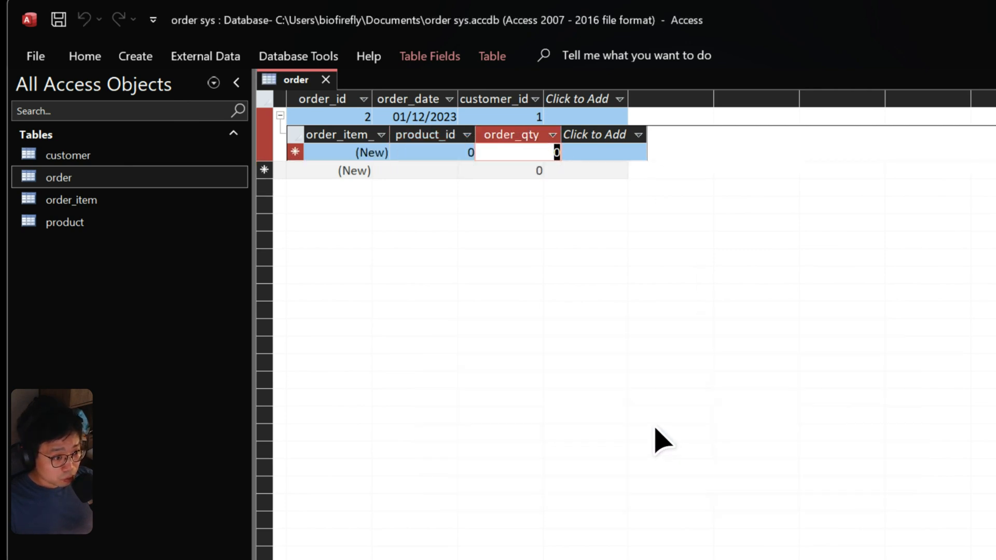
- Open the product table and enter code ABCD, name 'test product' and description 'test'
double_click(84, 228)
key(Tab)
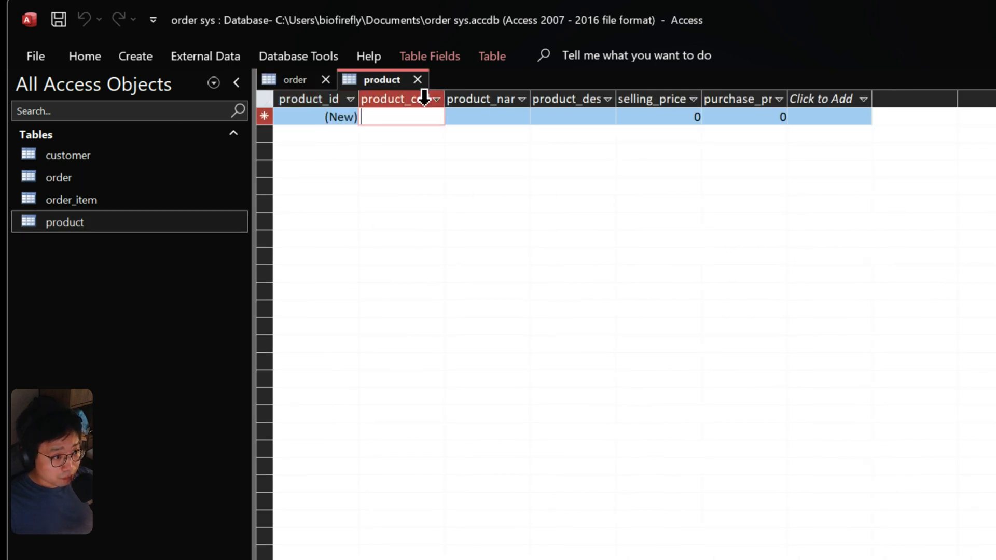
drag(447, 96, 557, 98)
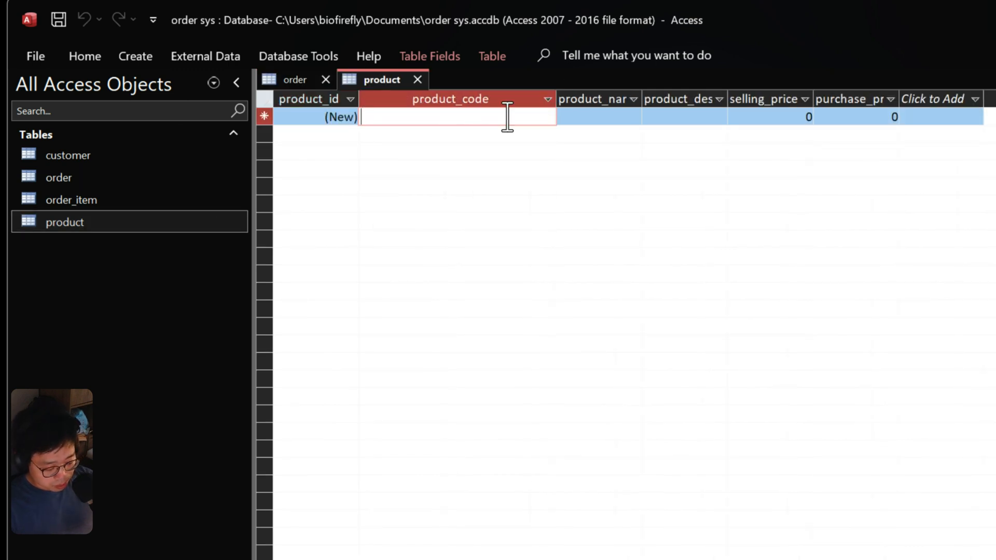
text(ABCD)
key(Tab)
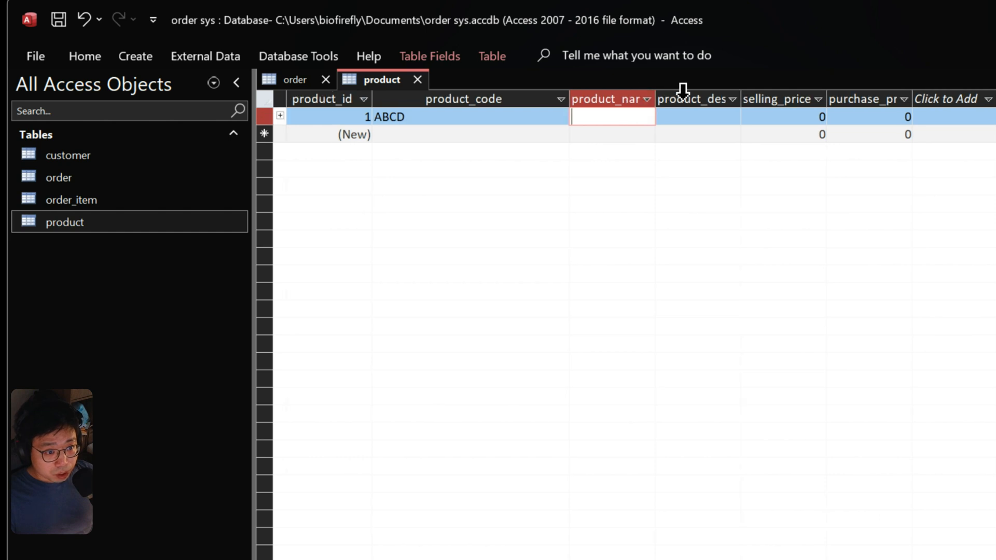
text(test product)
key(Tab)
drag(742, 99, 747, 99)
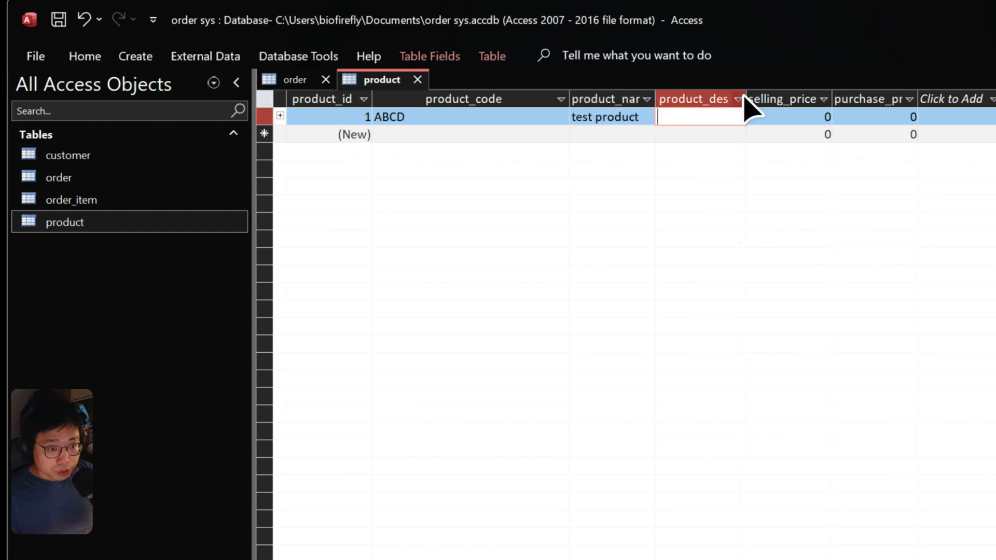
text(test)
key(Tab)
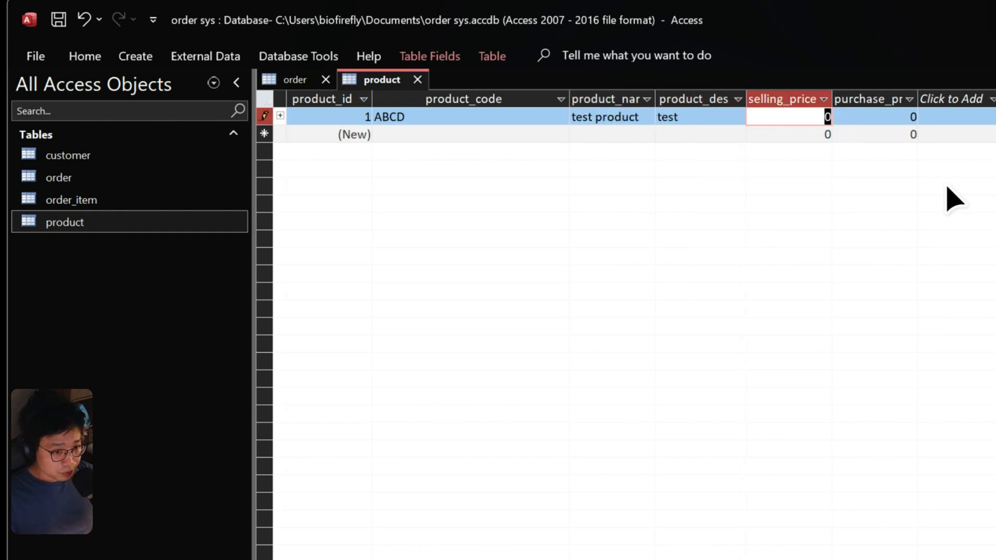
- Set selling price 100 and purchase price 80, then close the table, saving its layout
key(Tab)
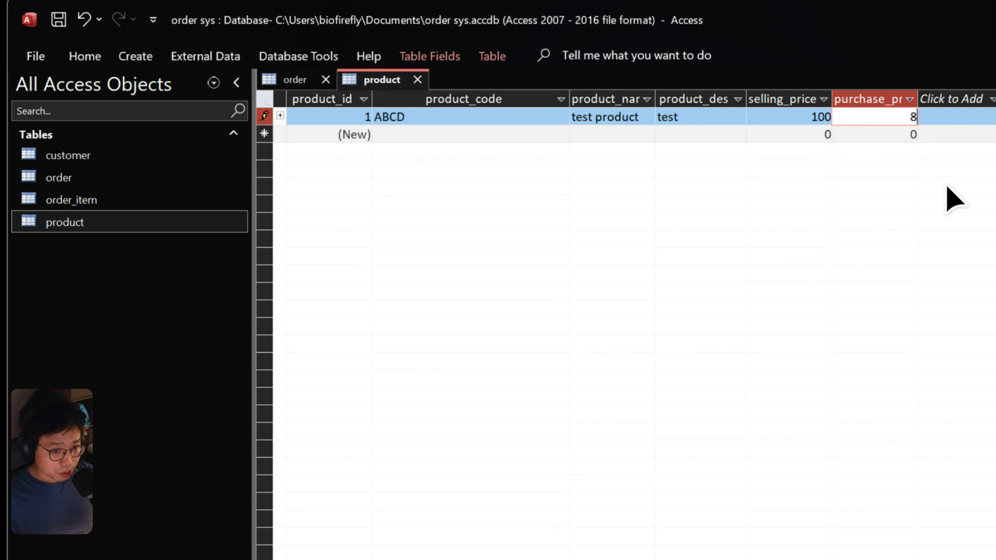
key(Tab)
click(418, 80)
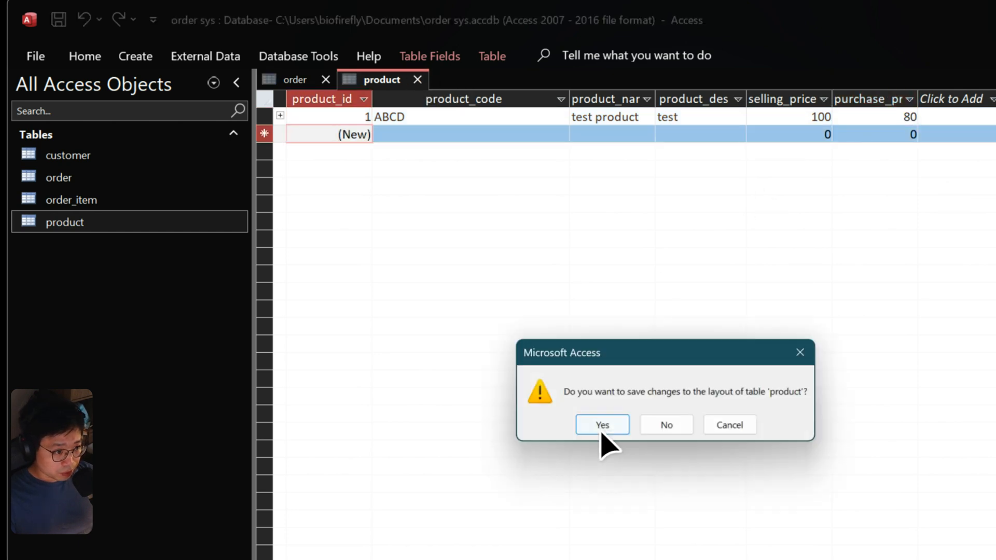
click(603, 434)
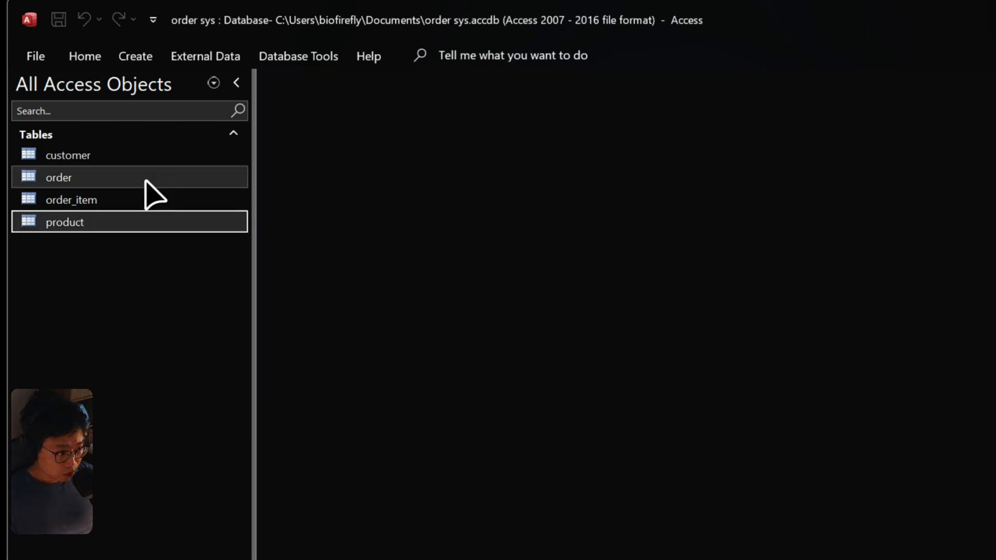
- In order 2's item subdatasheet, start a new item for product_id 1
double_click(102, 202)
key(ctrl+w)
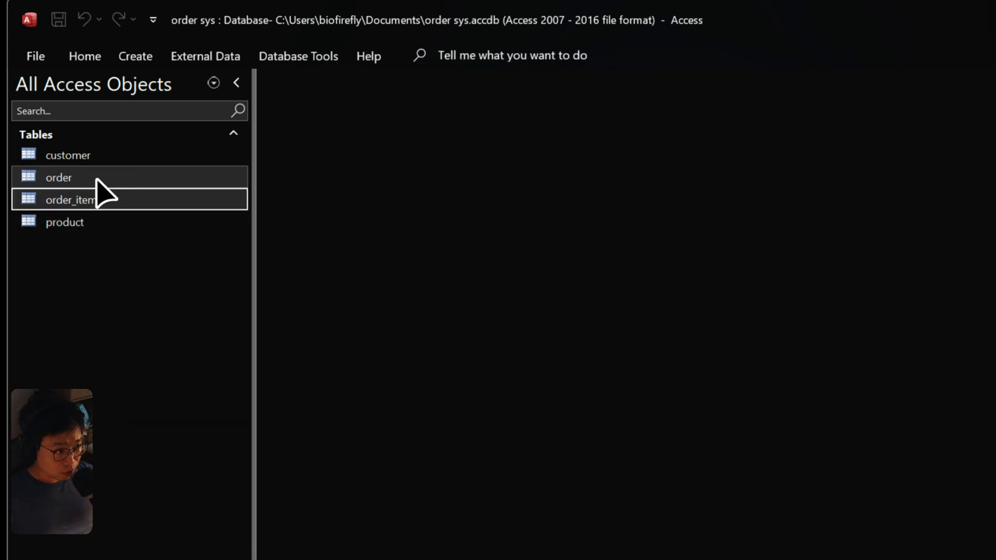
double_click(112, 178)
click(280, 116)
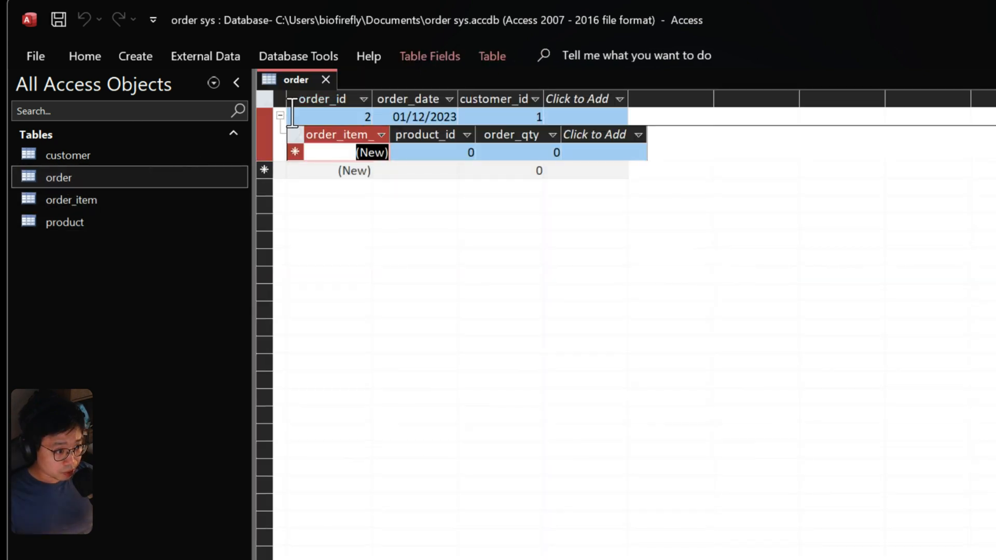
click(461, 151)
text(1)
key(Tab)
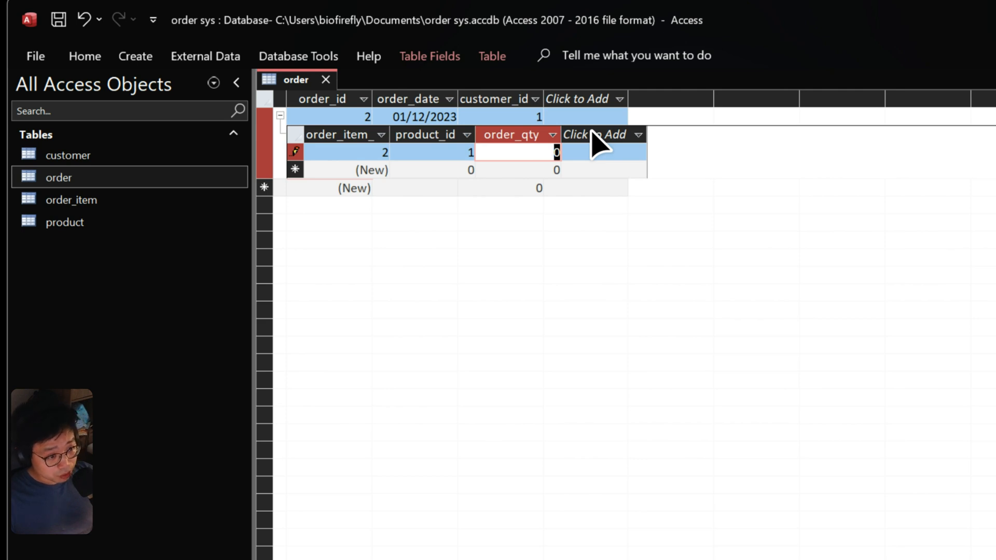
- Give the item quantity 50, close the order table and open the customer table
text(50)
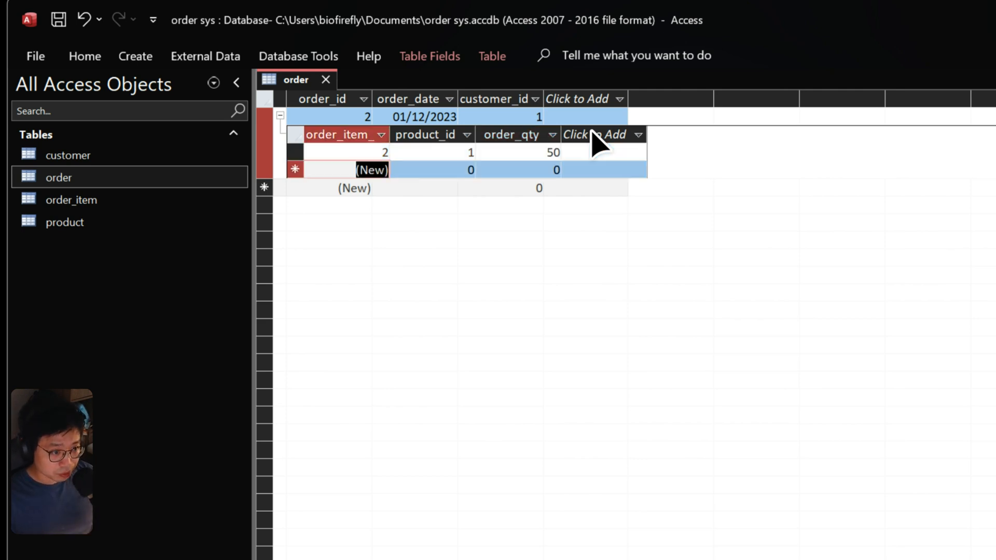
click(325, 80)
double_click(139, 158)
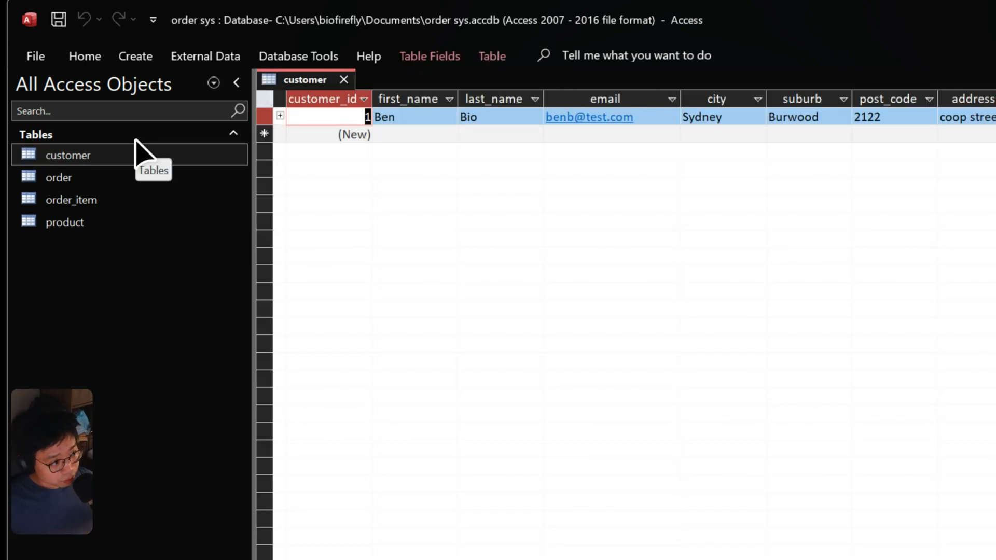
- Open the Relationships diagram and review the order, order_item and product key fields
click(332, 57)
click(295, 98)
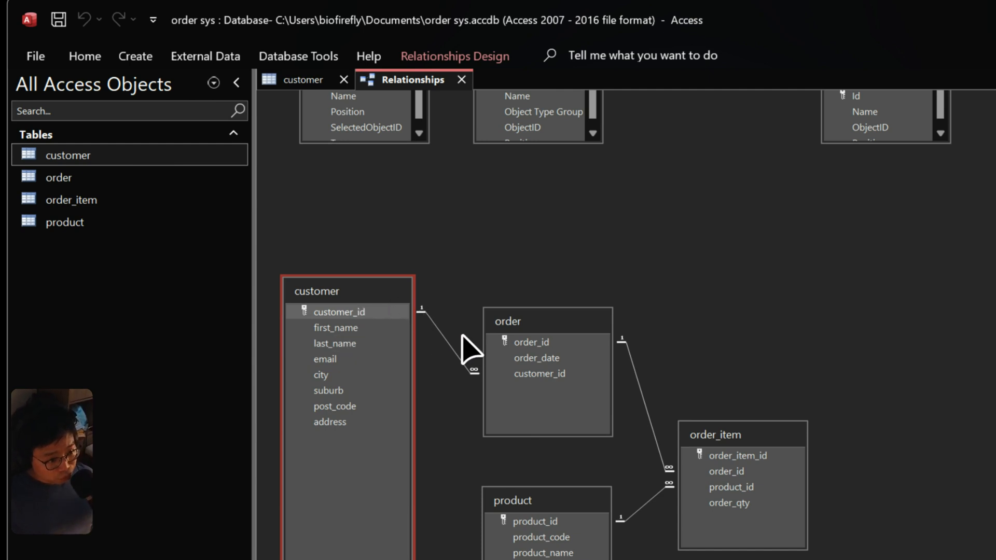
click(561, 347)
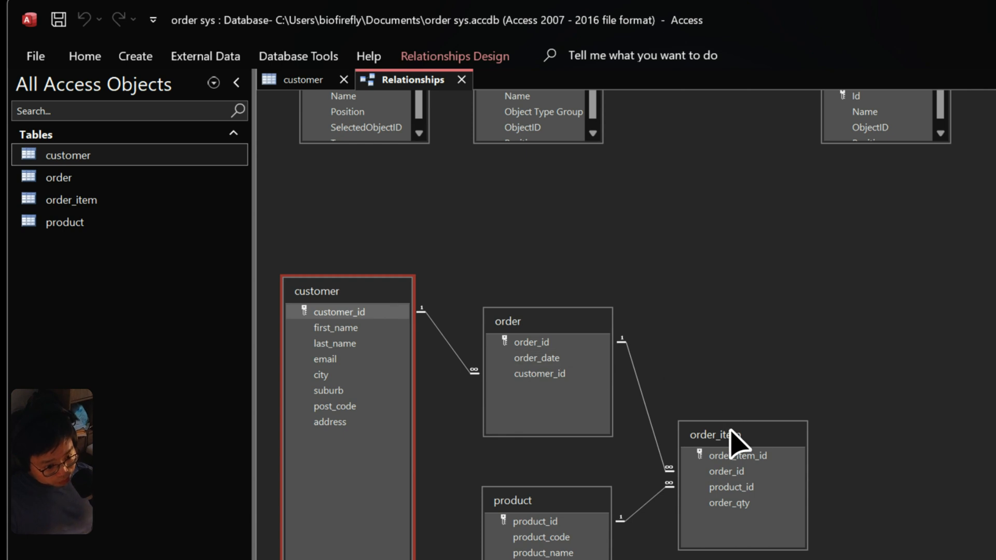
click(741, 456)
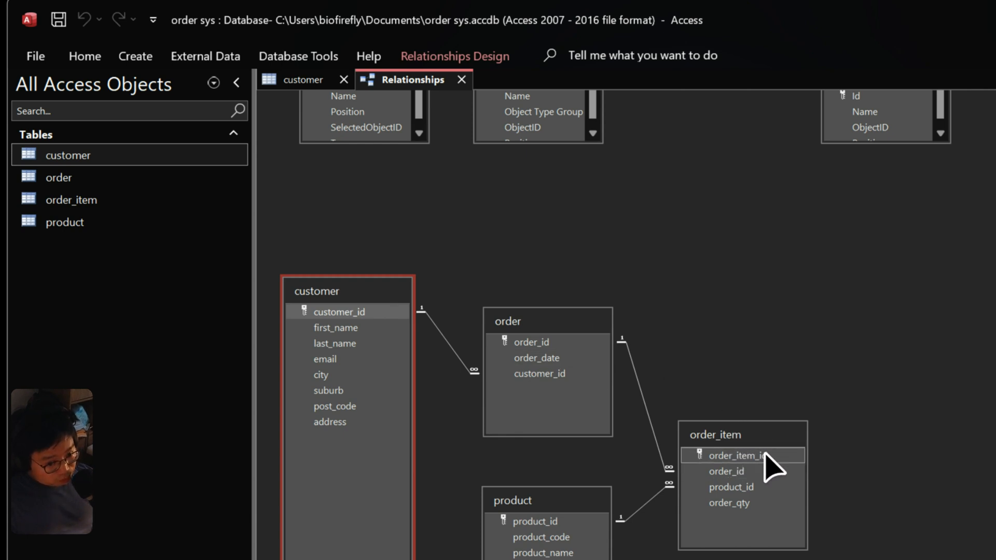
click(773, 470)
click(697, 501)
click(552, 541)
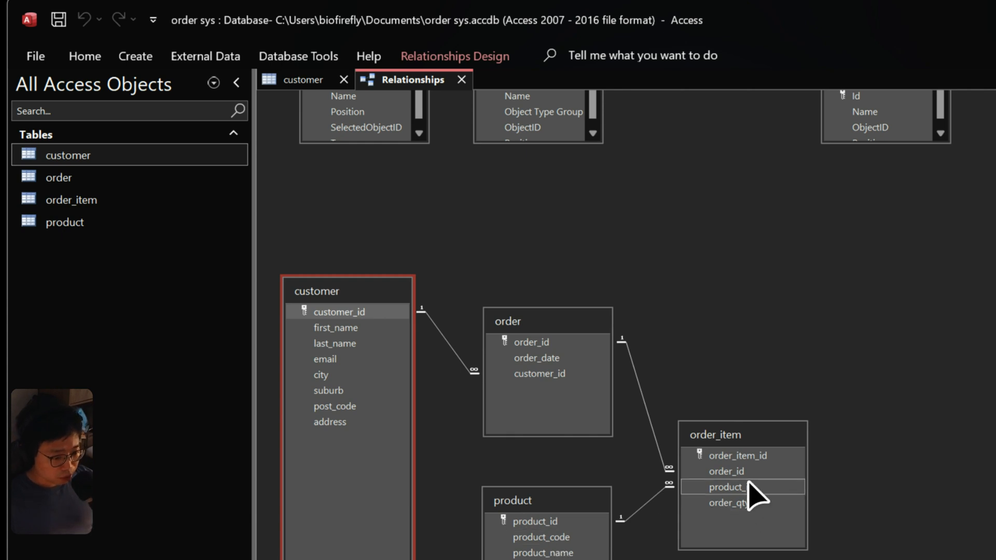
- Open the customer table and expand customer 1 and order 2 to reveal the nested item
double_click(116, 162)
click(280, 115)
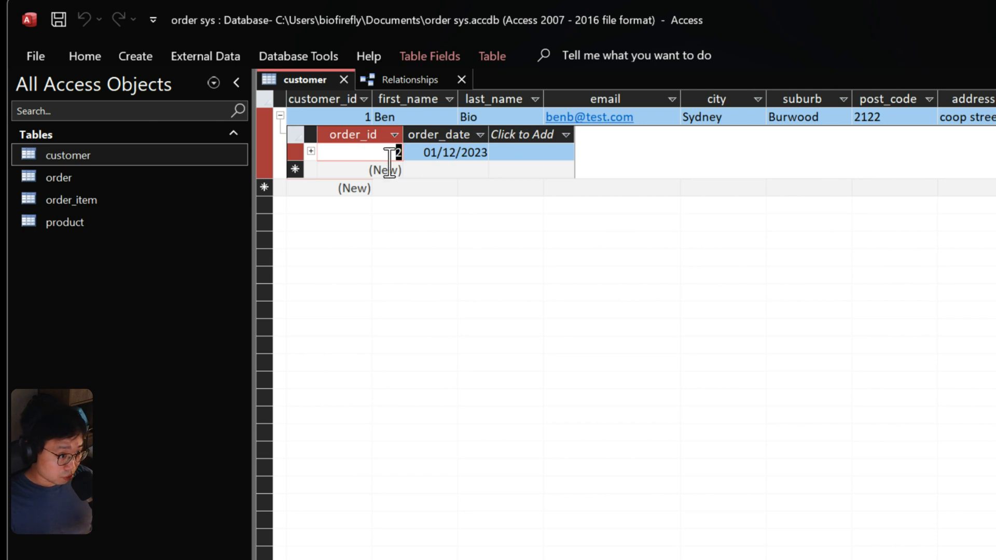
click(311, 151)
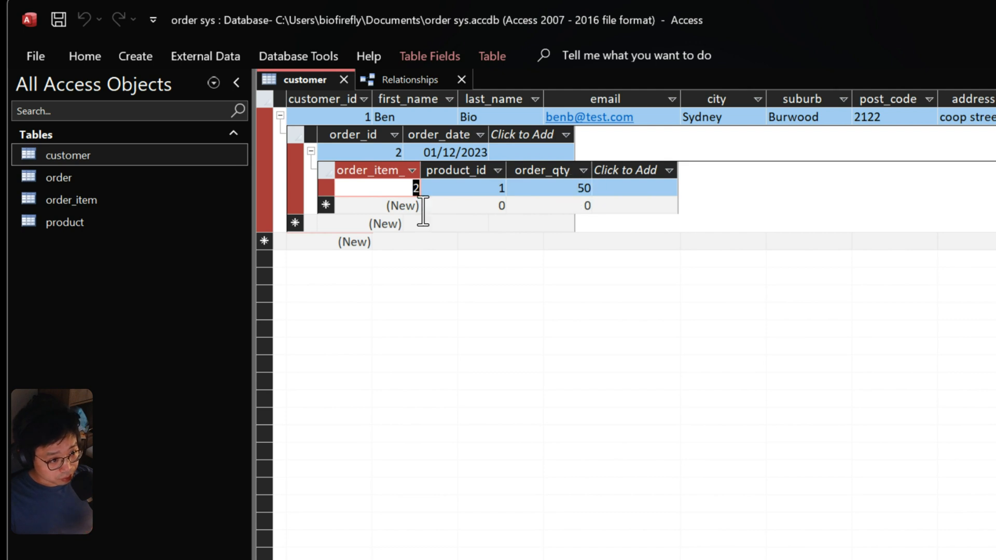
double_click(98, 228)
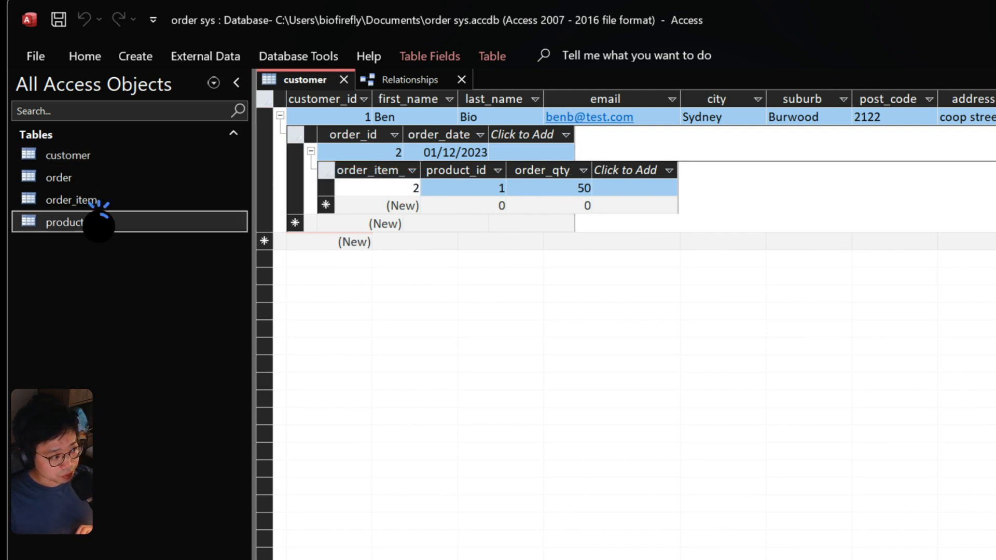
- Start a new product with code ABCC and name 'test product 2'
key(Tab)
key(Tab)
key(Tab)
key(Tab)
key(Tab)
key(Tab)
key(Tab)
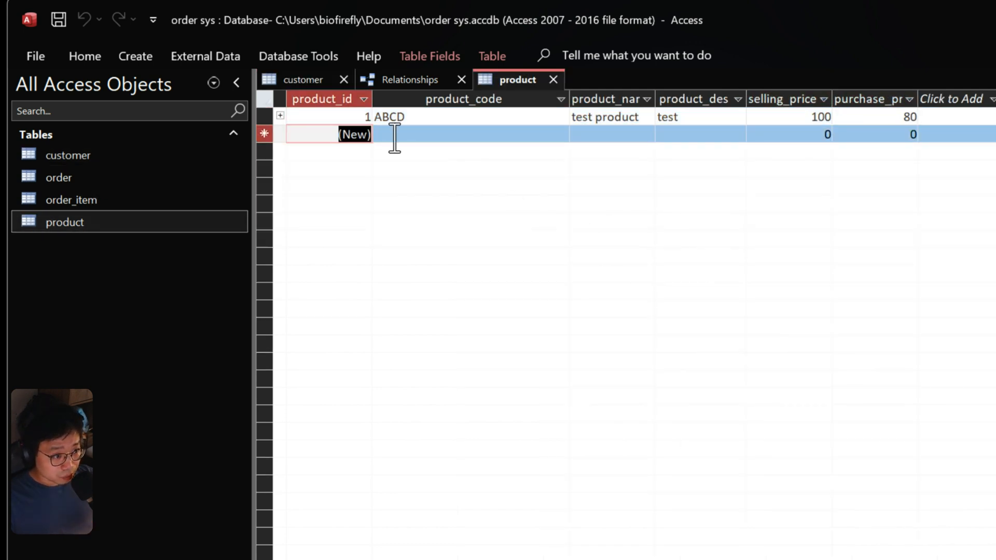
key(Tab)
text(A)
key(Tab)
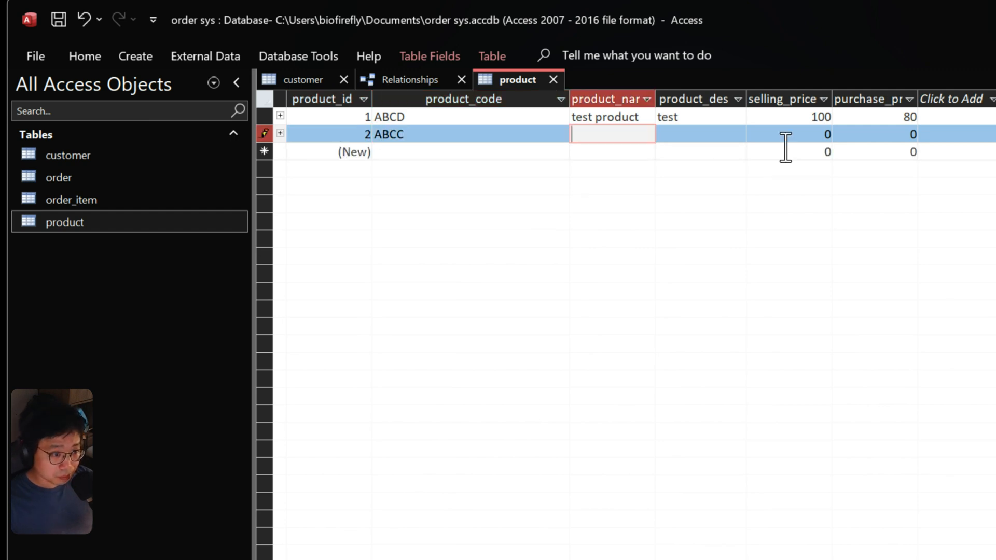
text(test product 2)
key(Tab)
- Enter description 'test', selling price 50 and purchase price 10, then close the product table
text(test)
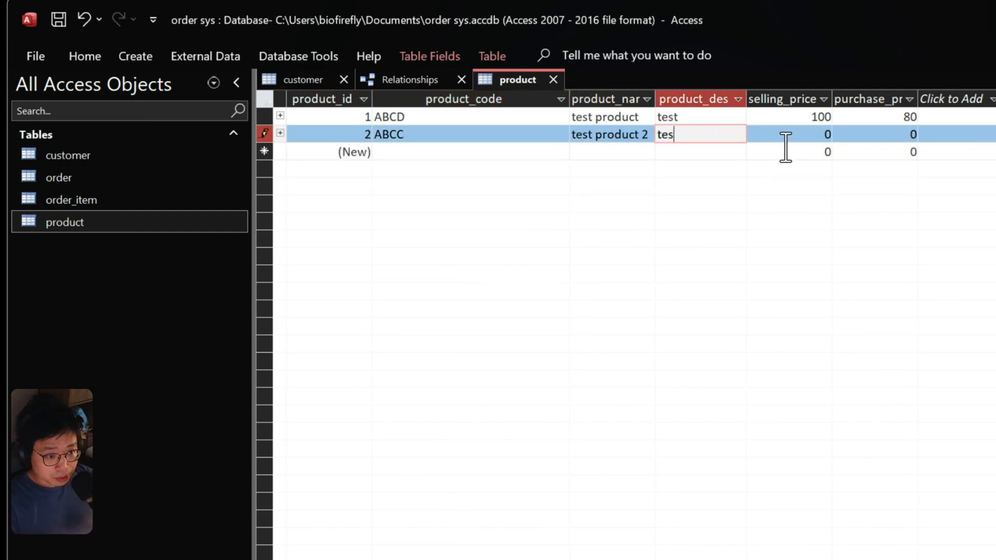
key(Tab)
text(50)
key(Tab)
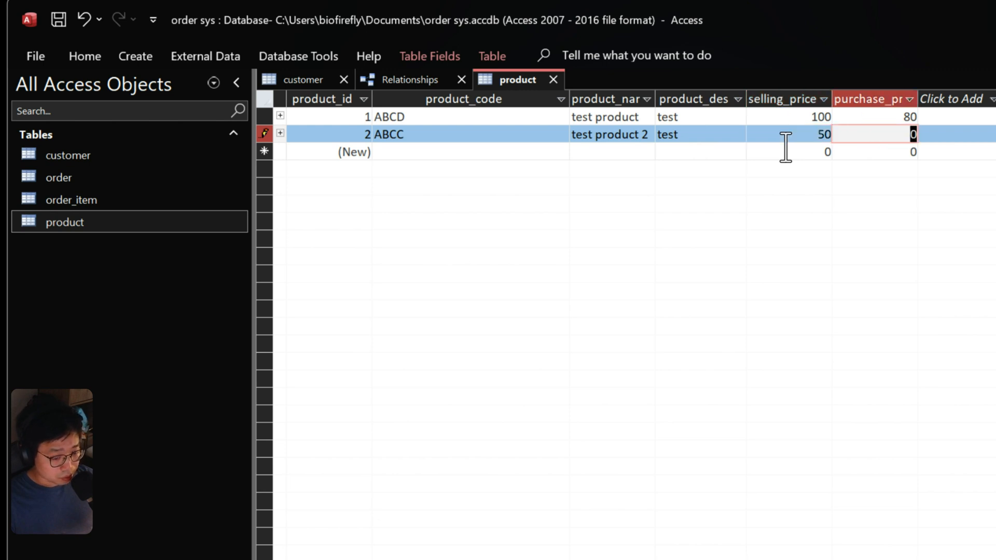
text(10)
key(Tab)
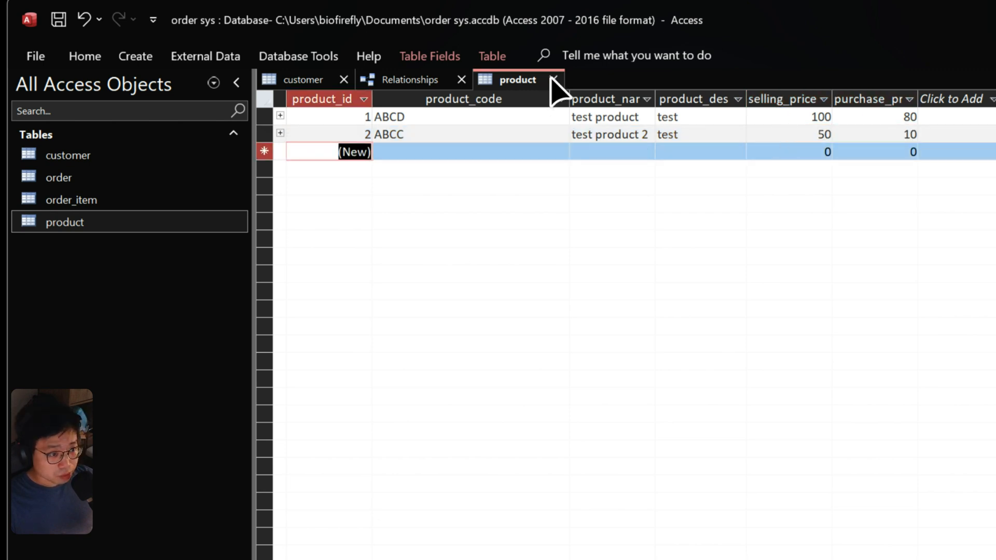
click(553, 79)
click(424, 82)
- Close the Relationships diagram and add product_id 2 at quantity 100 as order 2's new item
click(461, 79)
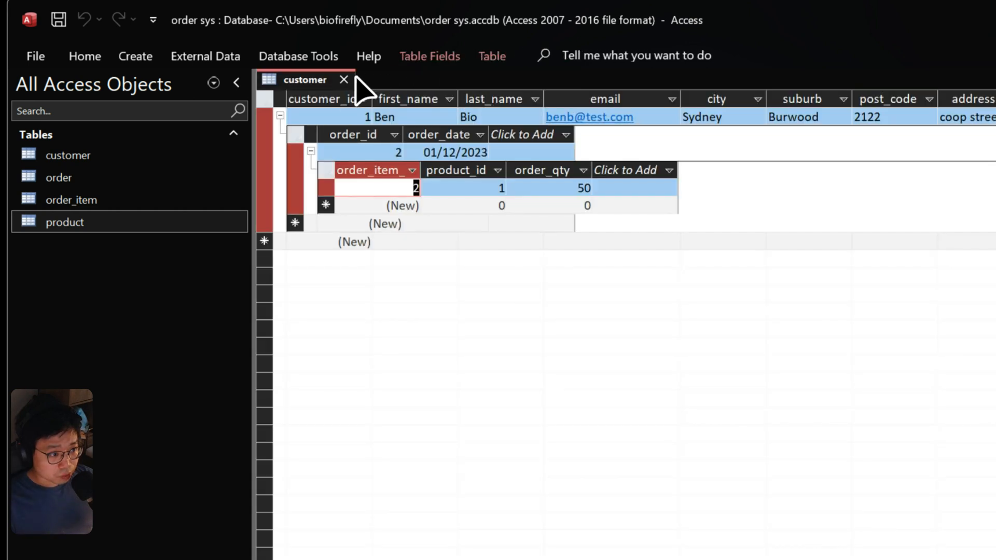
key(Tab)
key(Tab)
key(Tab)
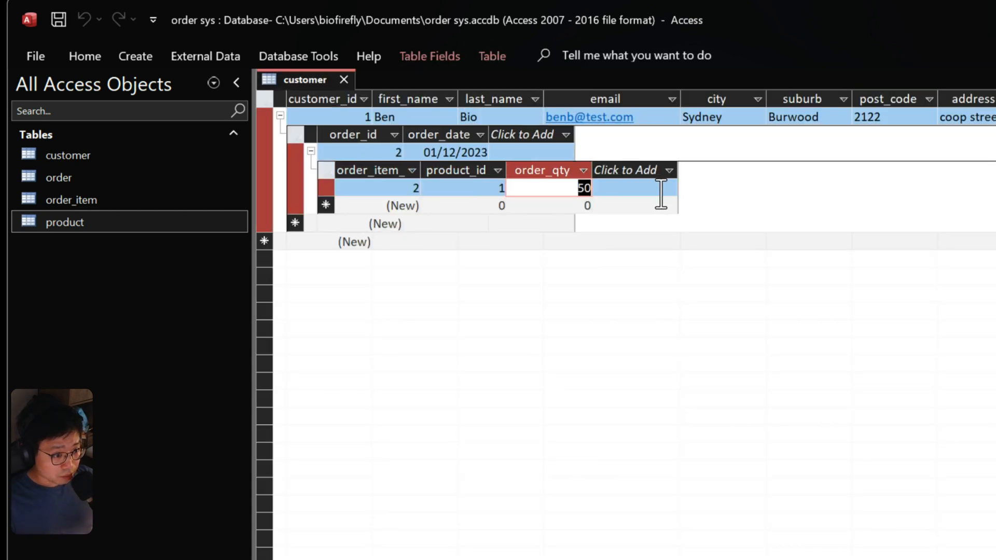
text(2)
key(Tab)
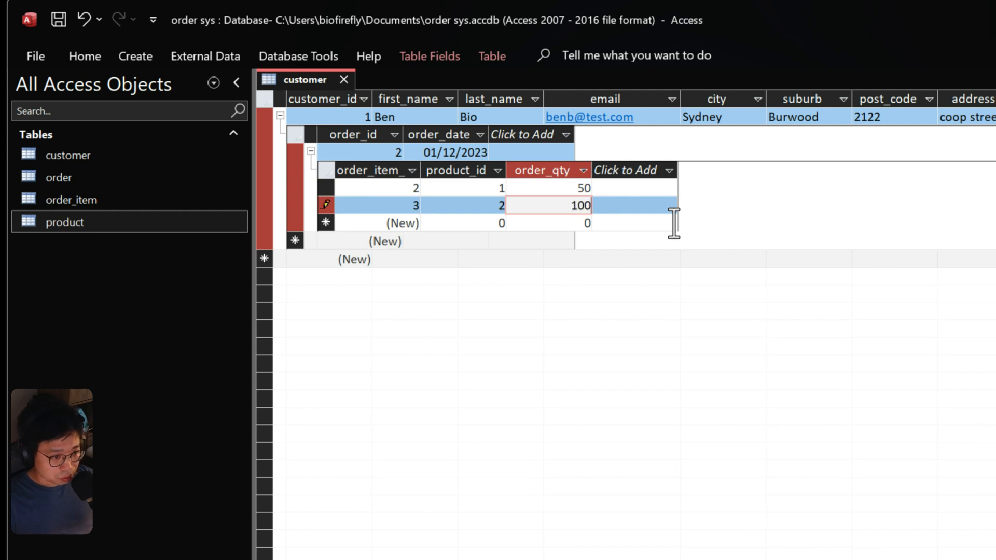
text(100)
key(Tab)
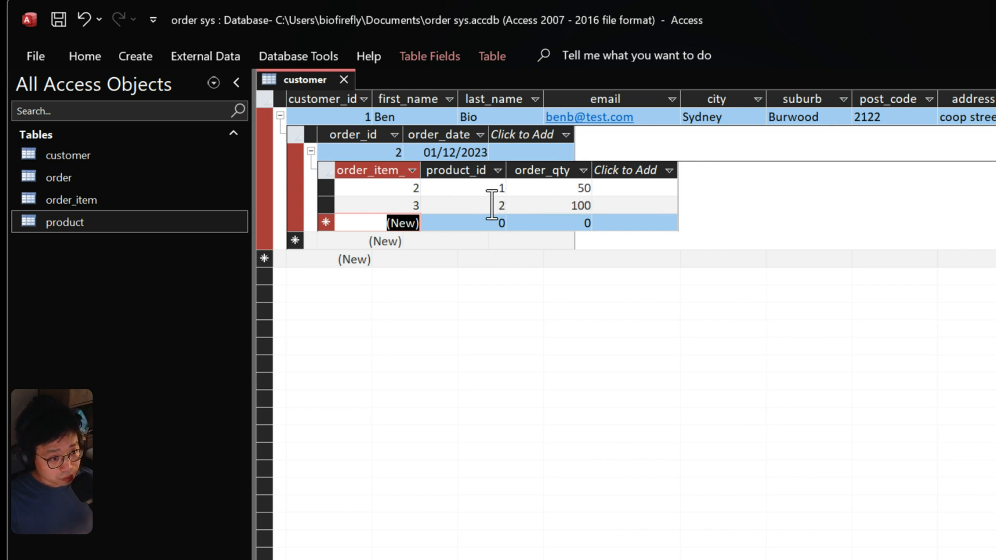
- Close customer, glance at the order table, and check both order items' order_id in order_item
click(344, 79)
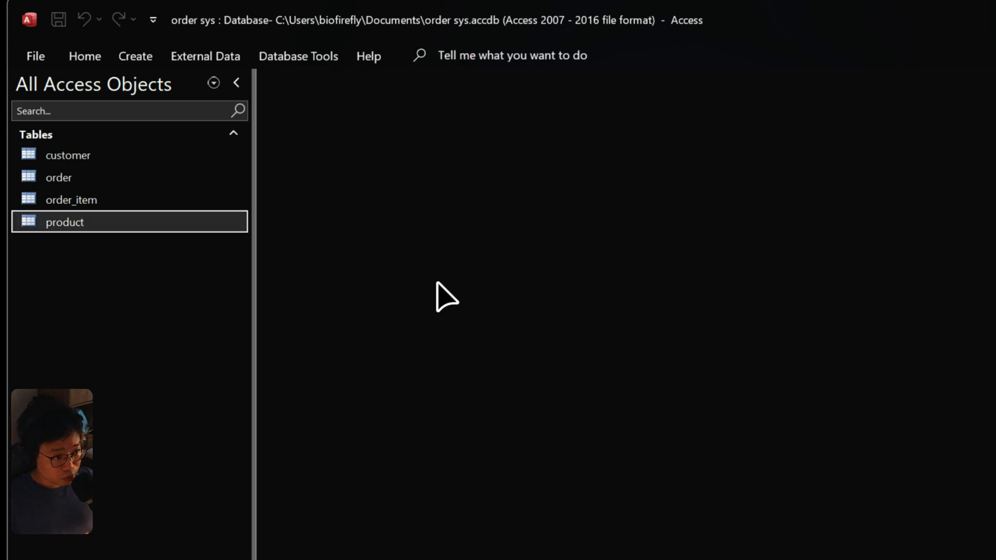
double_click(77, 177)
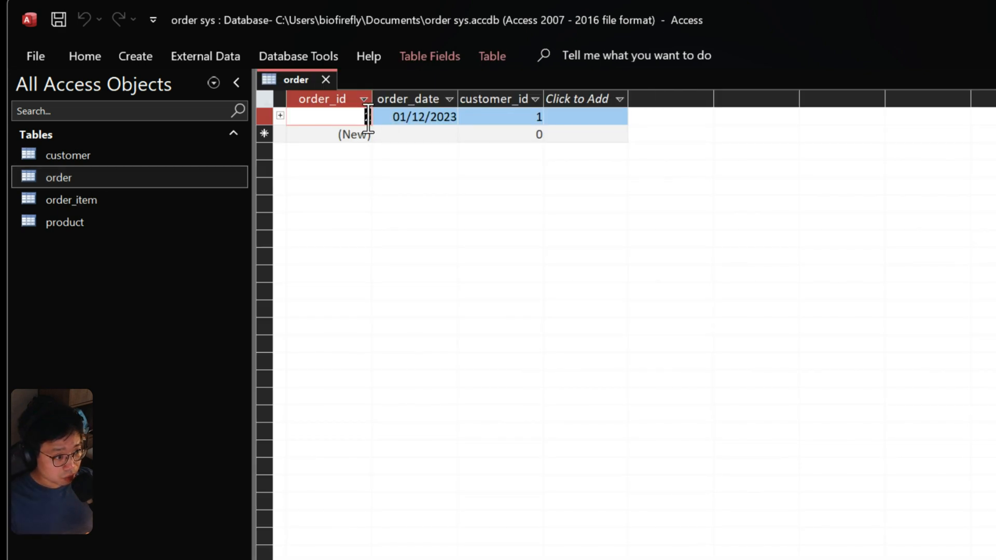
click(327, 79)
double_click(140, 198)
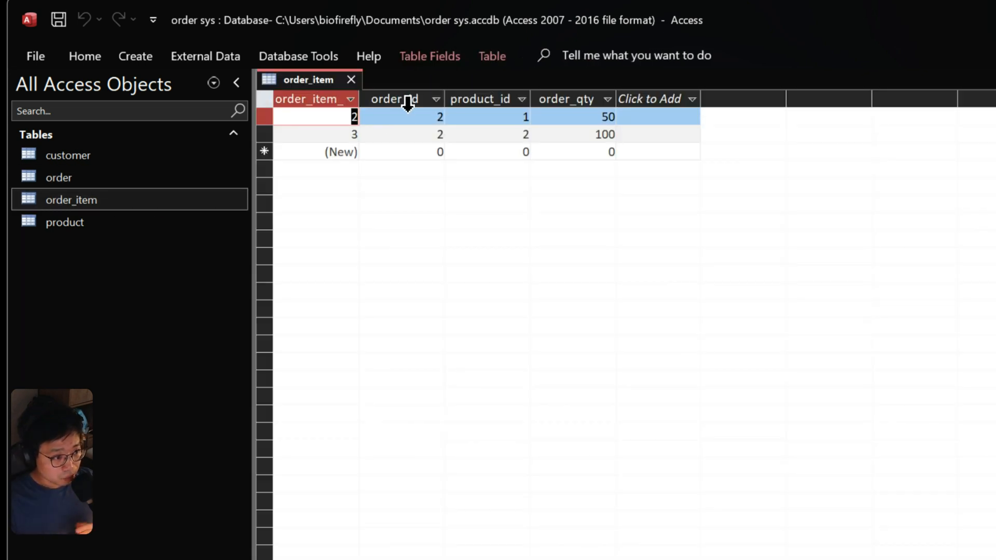
click(423, 119)
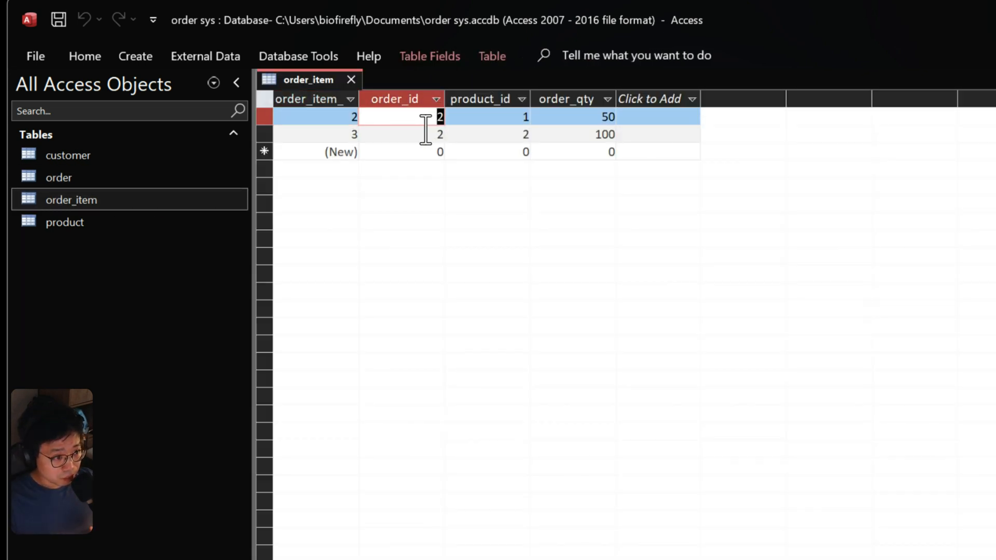
click(424, 136)
click(350, 80)
- In product, expand products 1 and 2 to show items 2 and 3, widen order_item_id, then close the table
key(Down)
key(Return)
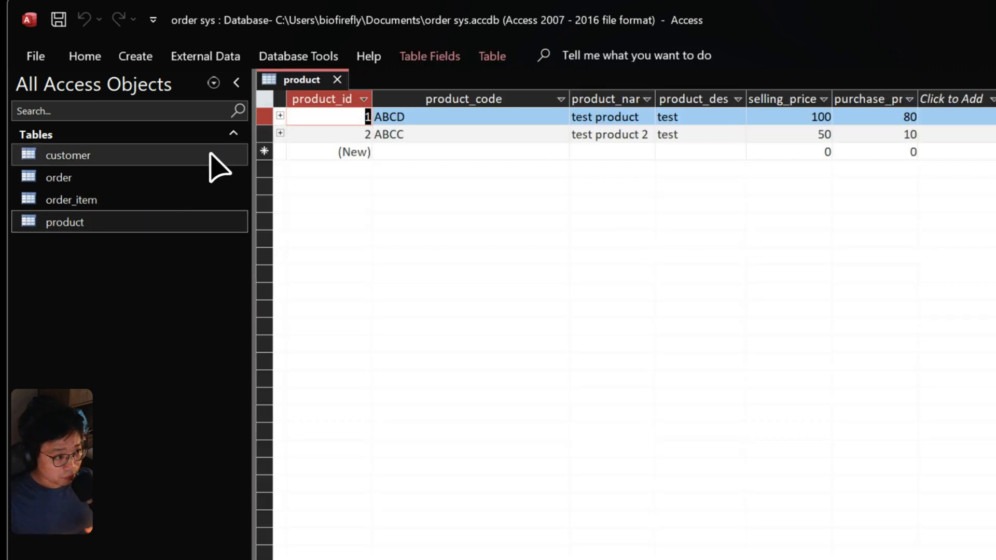
click(279, 115)
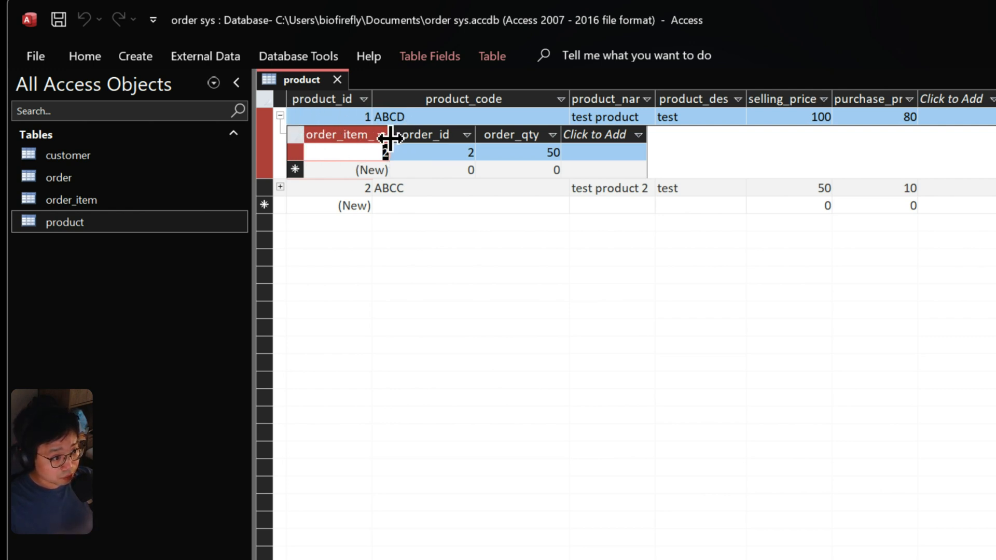
drag(389, 135, 418, 134)
click(280, 186)
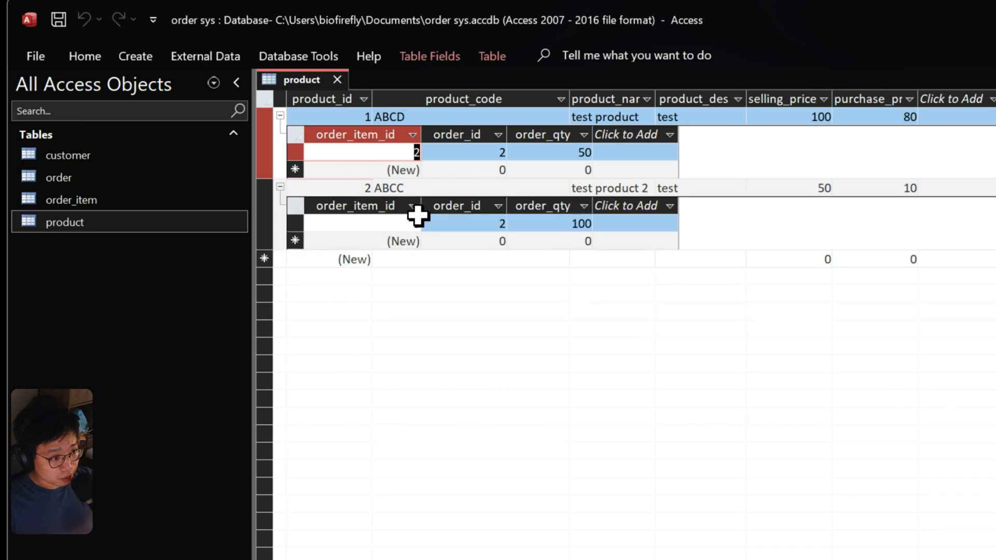
key(ctrl+s)
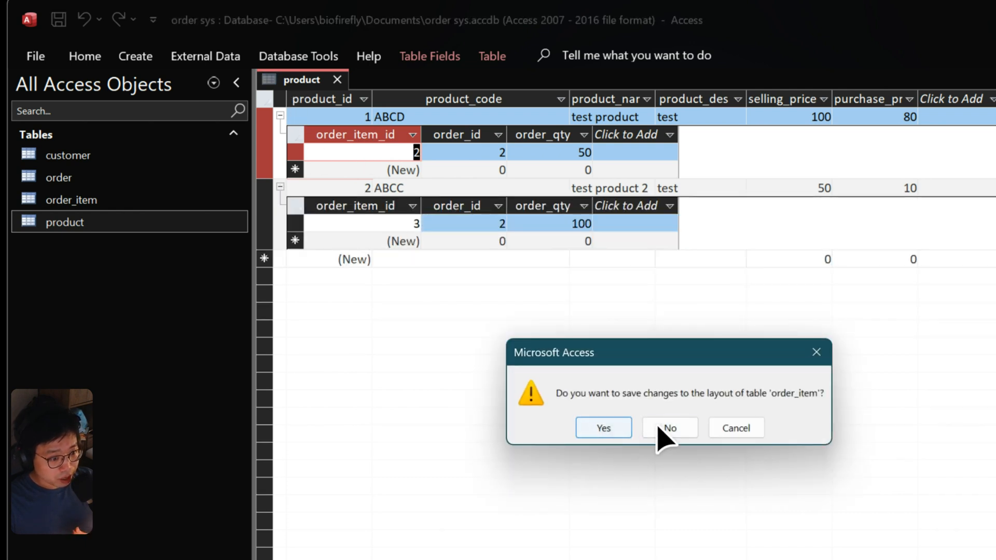
click(625, 434)
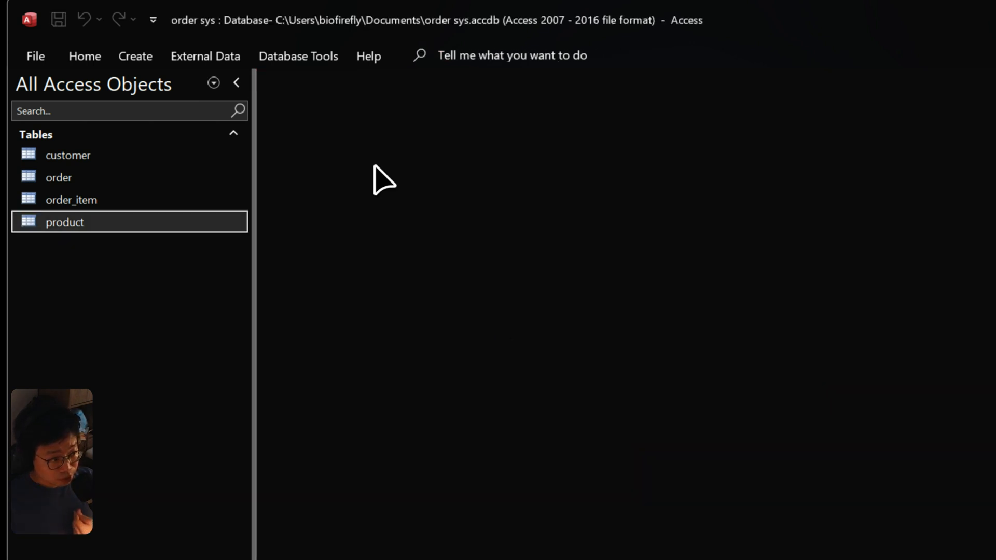